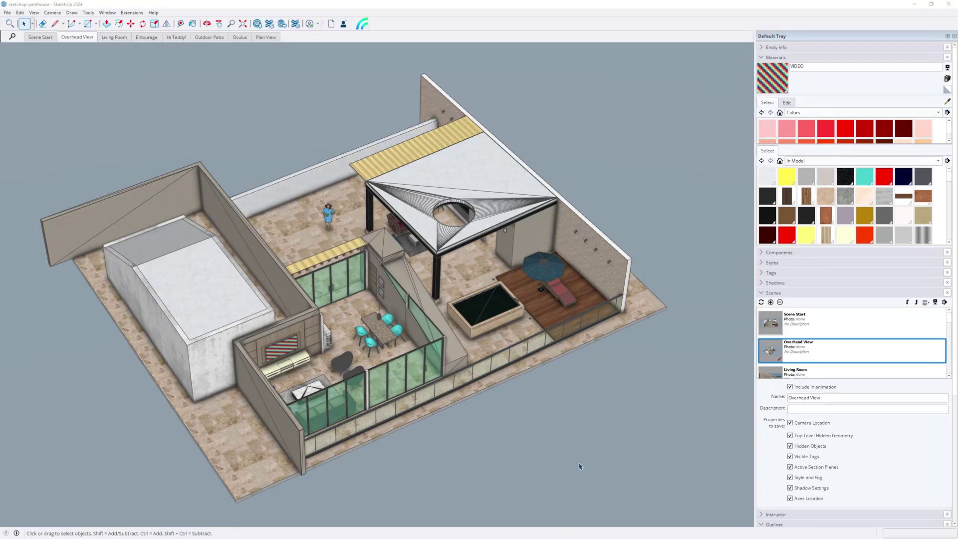
Orbit and zoom around the penthouse model to view it from several angles.
middle_drag(570, 167, 435, 200)
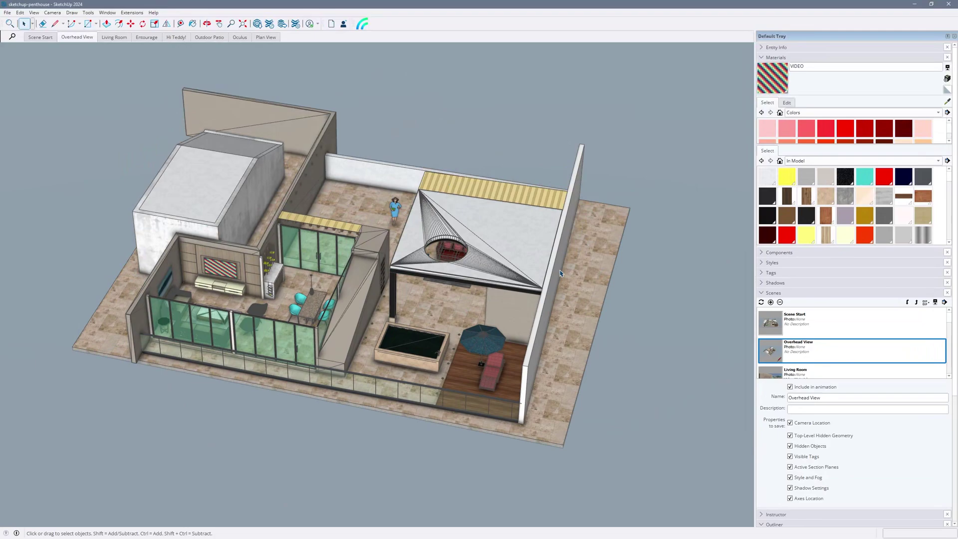
scroll(379, 331, up, 2)
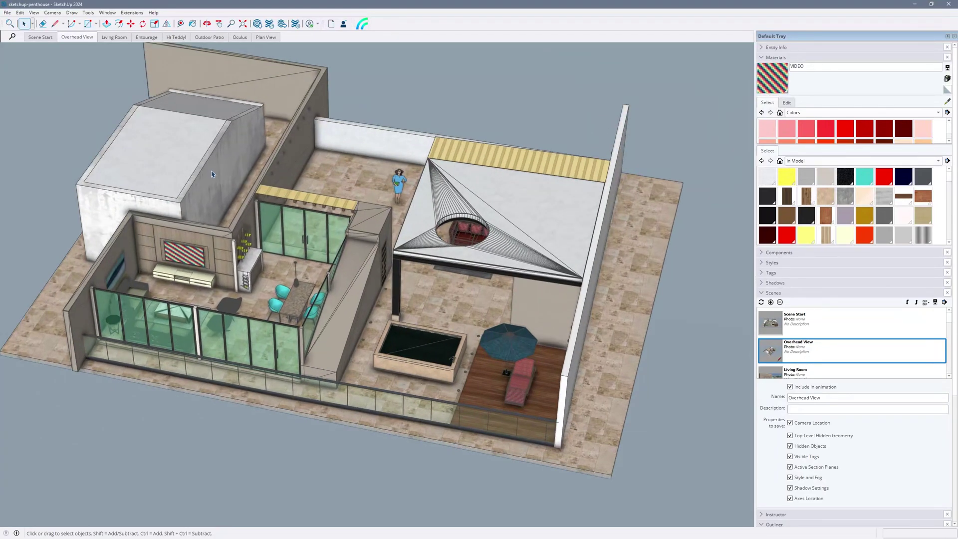
middle_drag(340, 306, 292, 214)
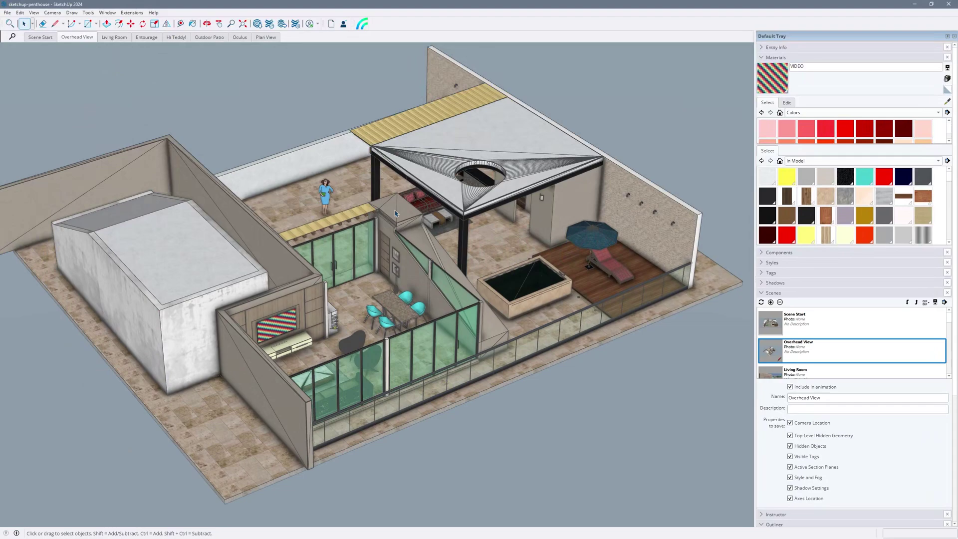
middle_drag(357, 298, 490, 239)
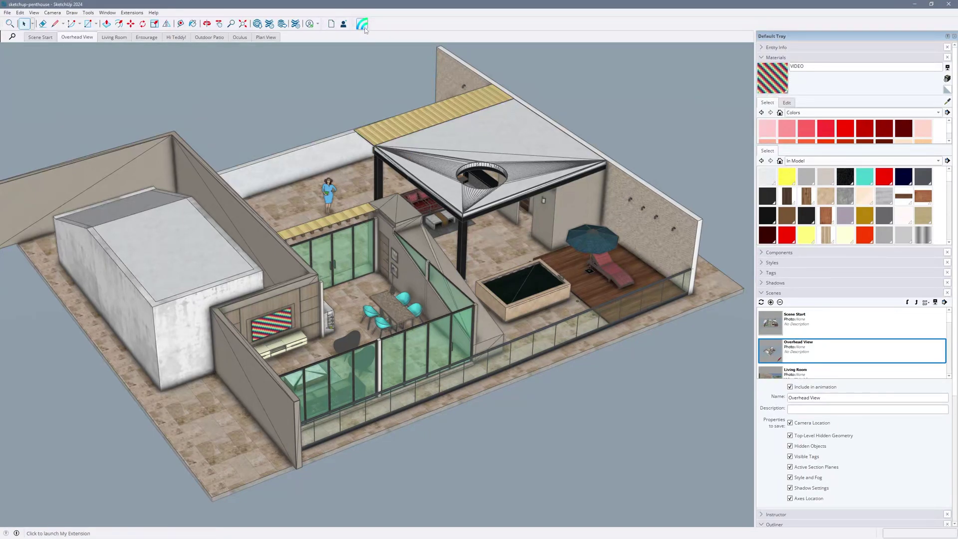
Confirm FOVEATE is installed in the Extension Manager, then close it.
click(135, 13)
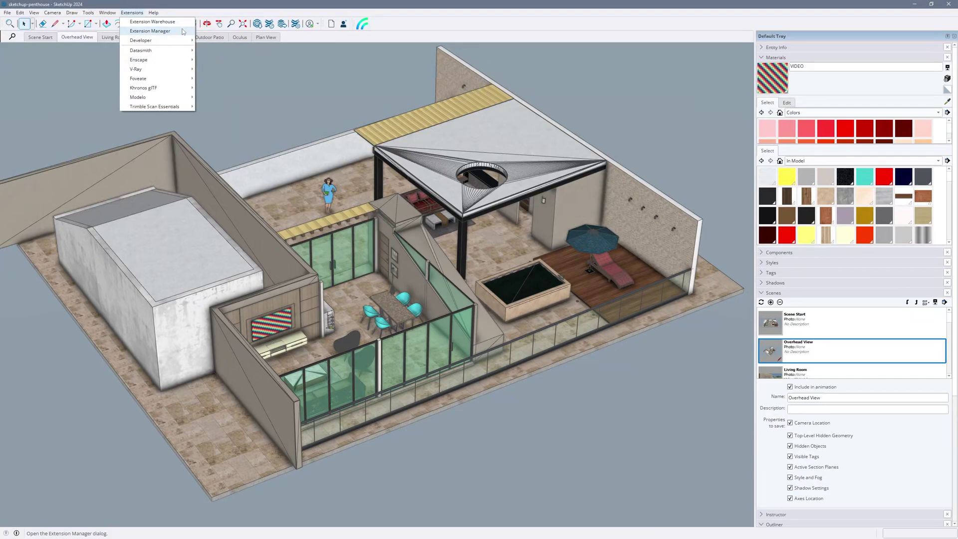
click(150, 31)
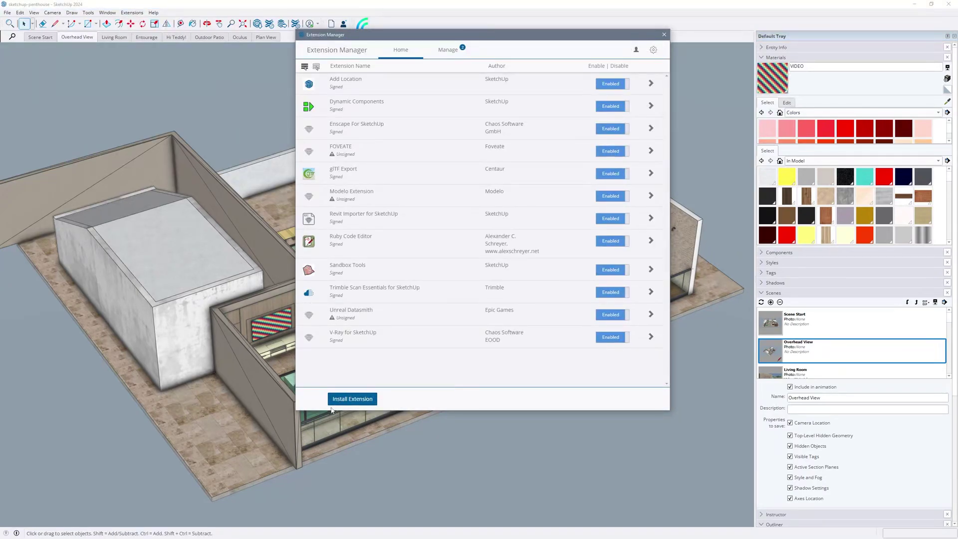
click(663, 35)
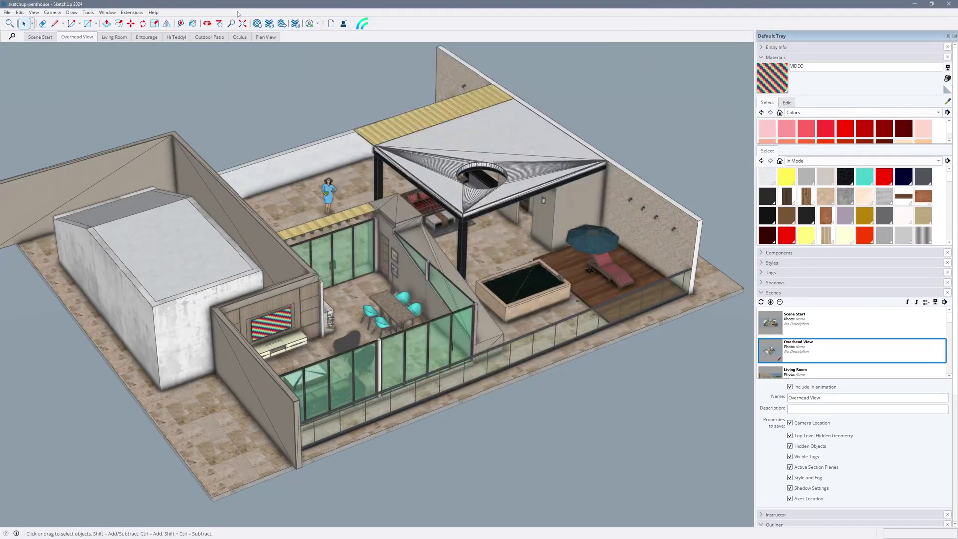
Search the Extension Warehouse for 'fove' to find Foveate Extension, then close the Warehouse.
click(131, 13)
click(360, 101)
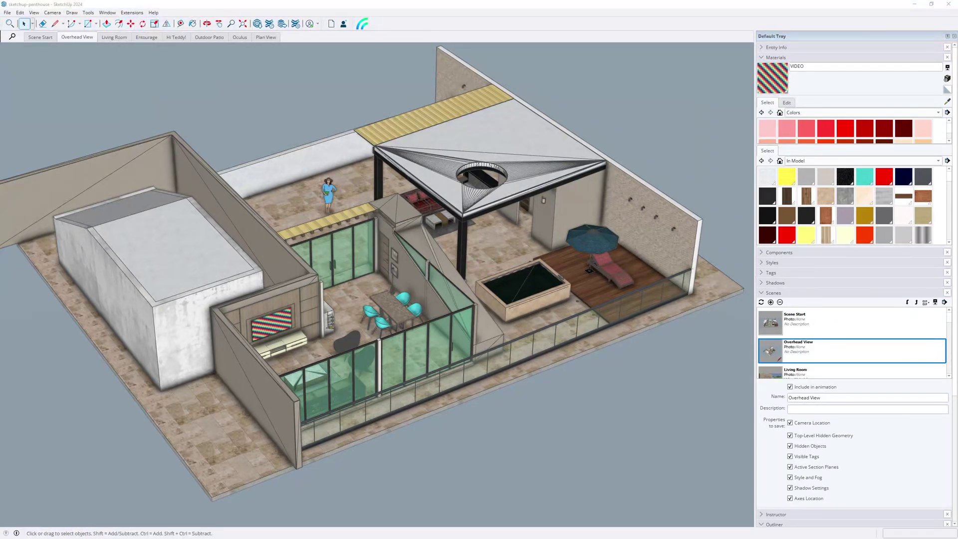
drag(601, 390, 506, 79)
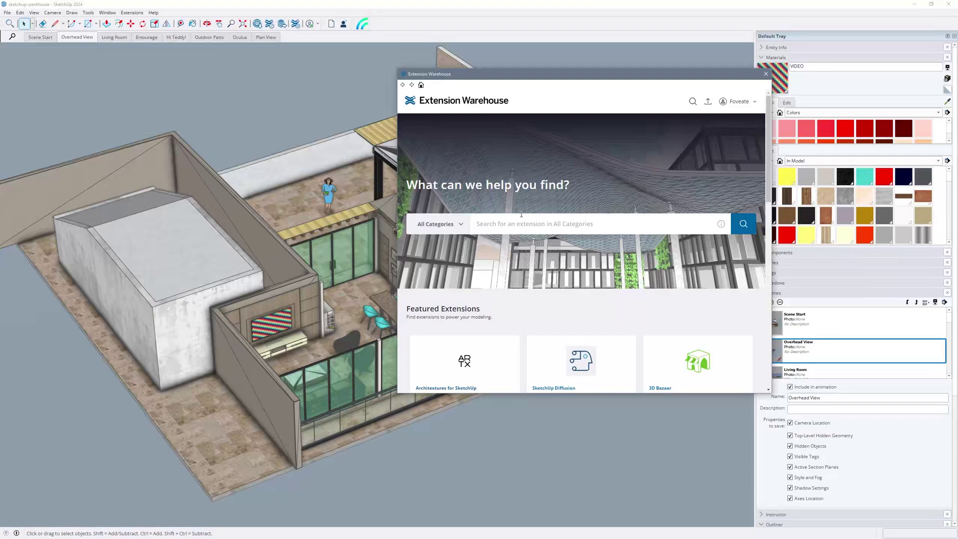
text(foveate)
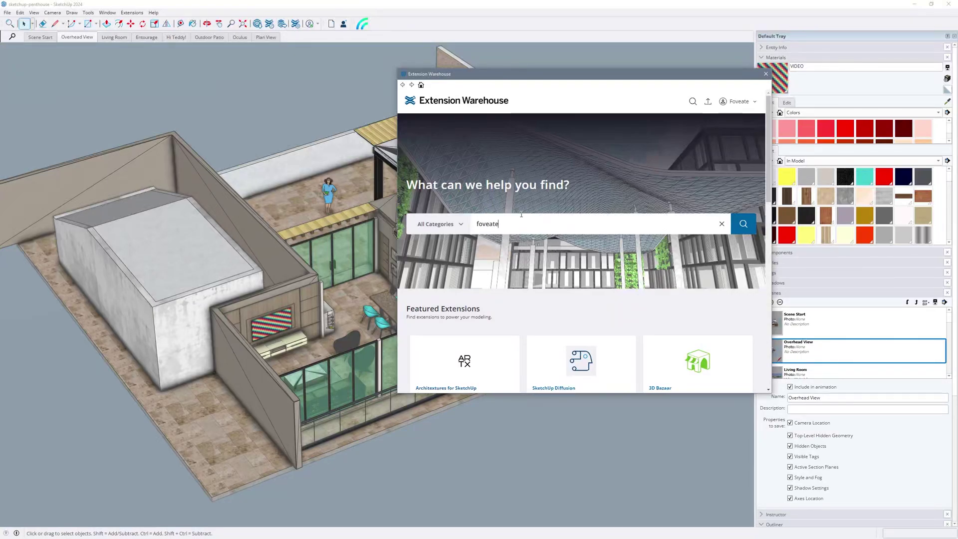
key(Return)
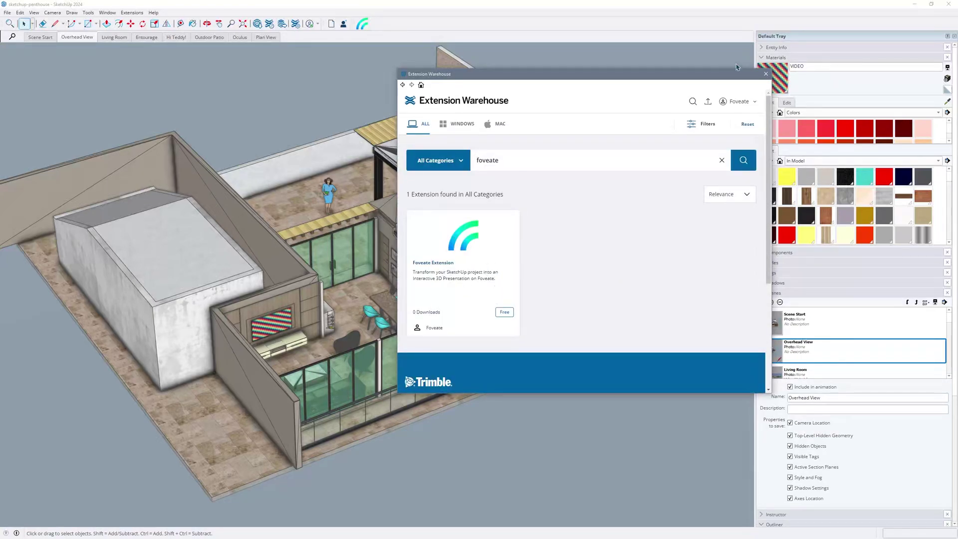
click(765, 74)
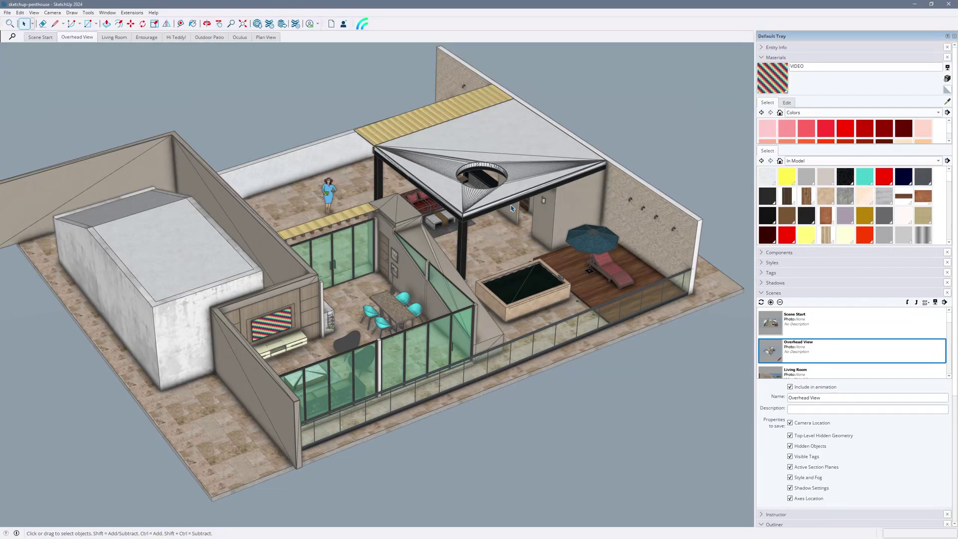
Select all, switch to the Living Room scene, deselect, and check the TV's VIDEO material.
middle_drag(511, 207, 599, 191)
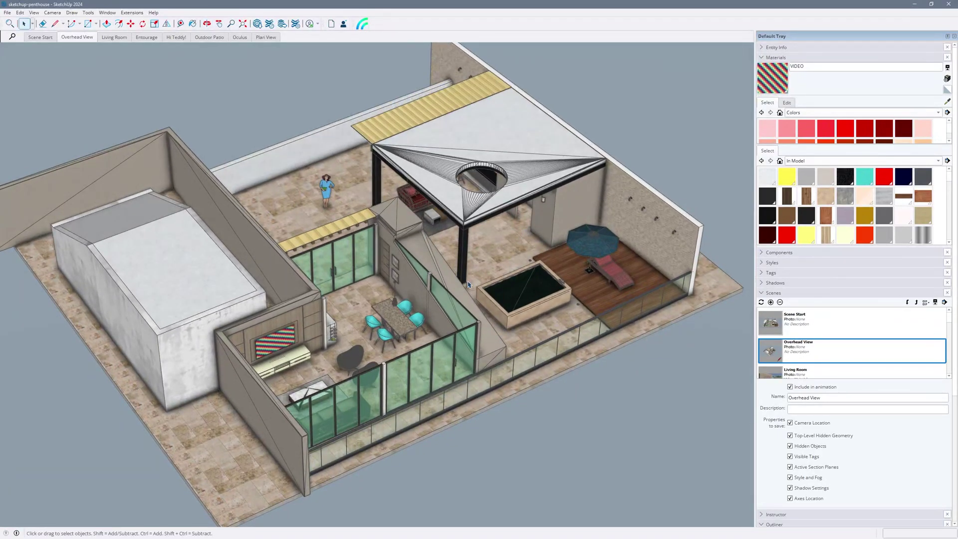
key(ctrl+a)
scroll(292, 344, up, 10)
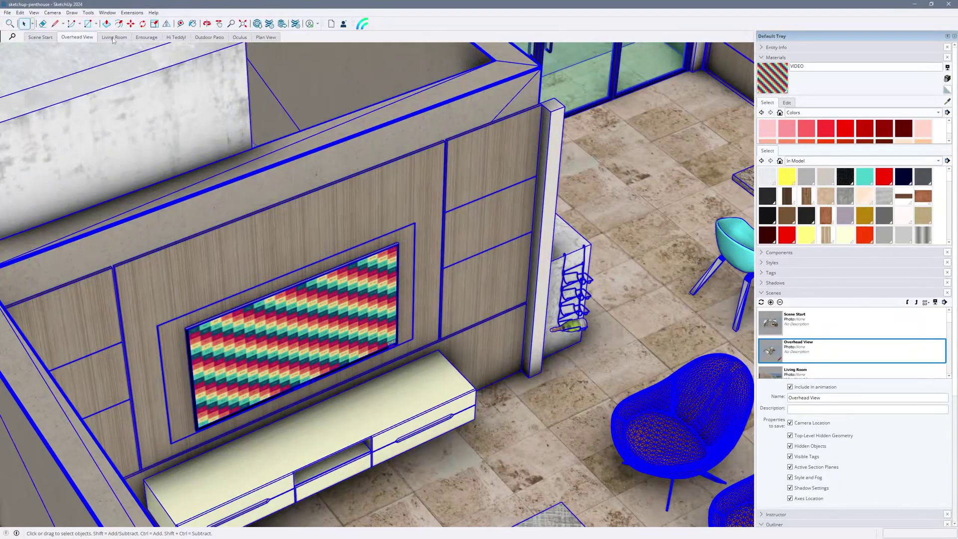
click(114, 38)
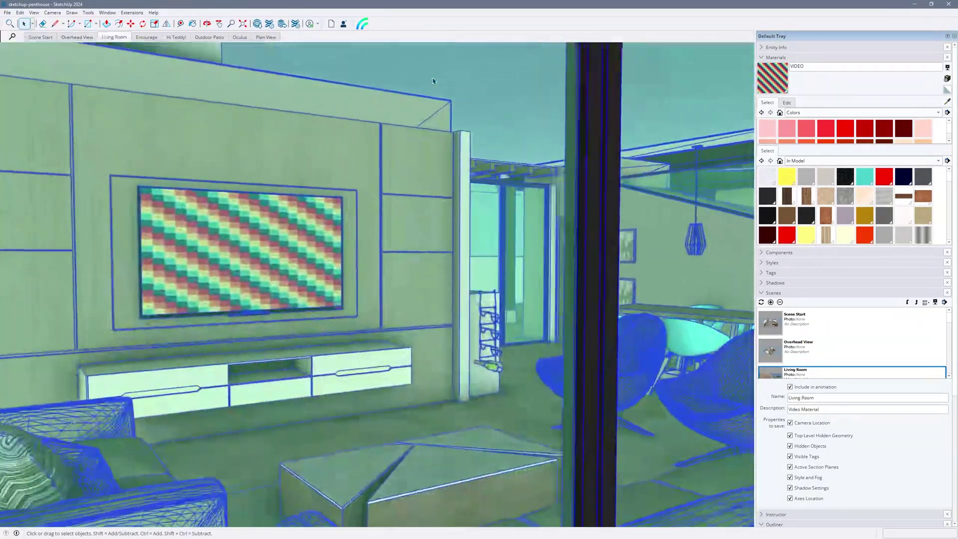
click(461, 76)
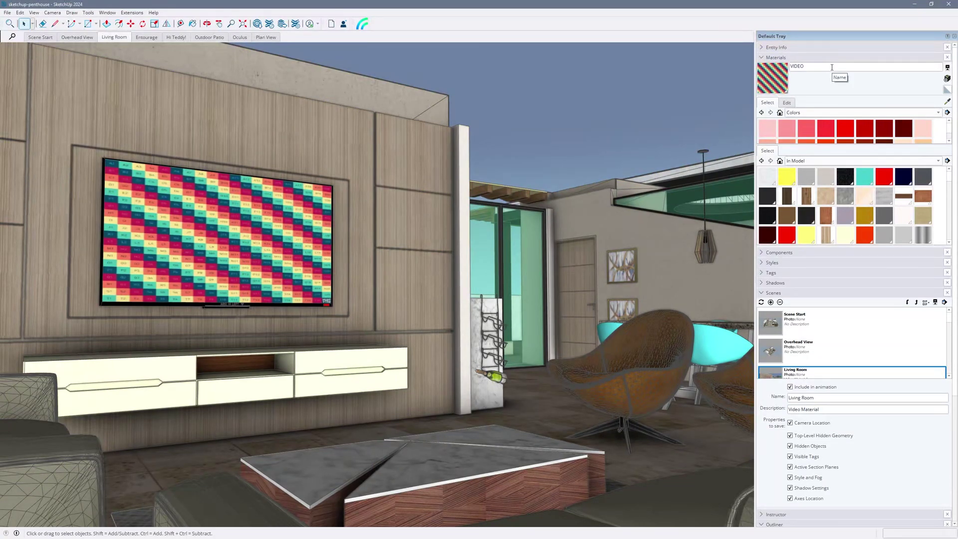
click(827, 66)
Step through the Scene Start and Overhead View scenes, then return to Living Room.
click(44, 40)
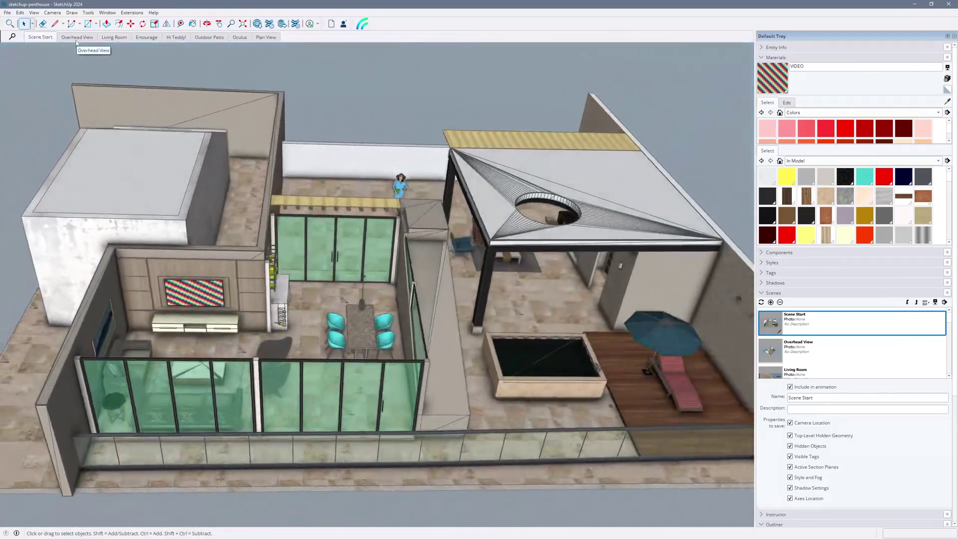
click(77, 40)
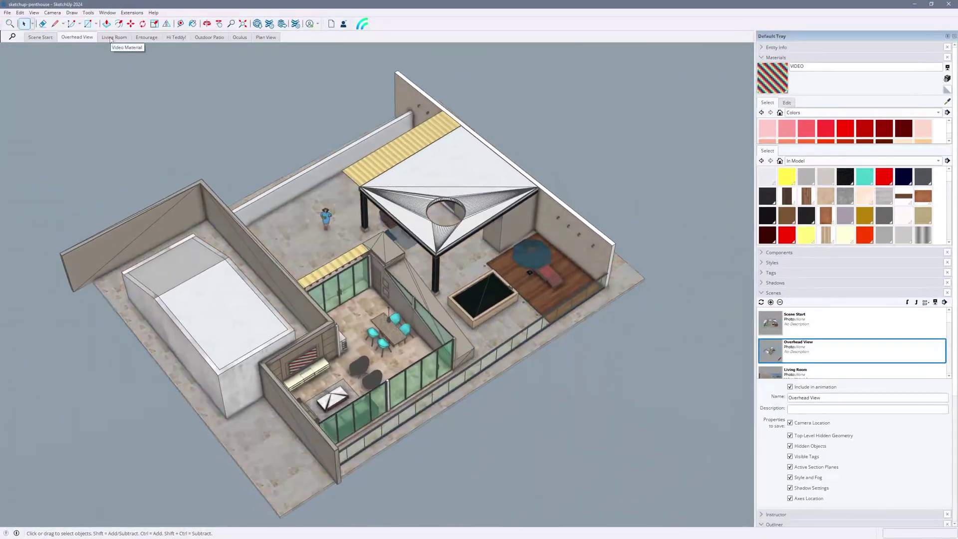
click(110, 39)
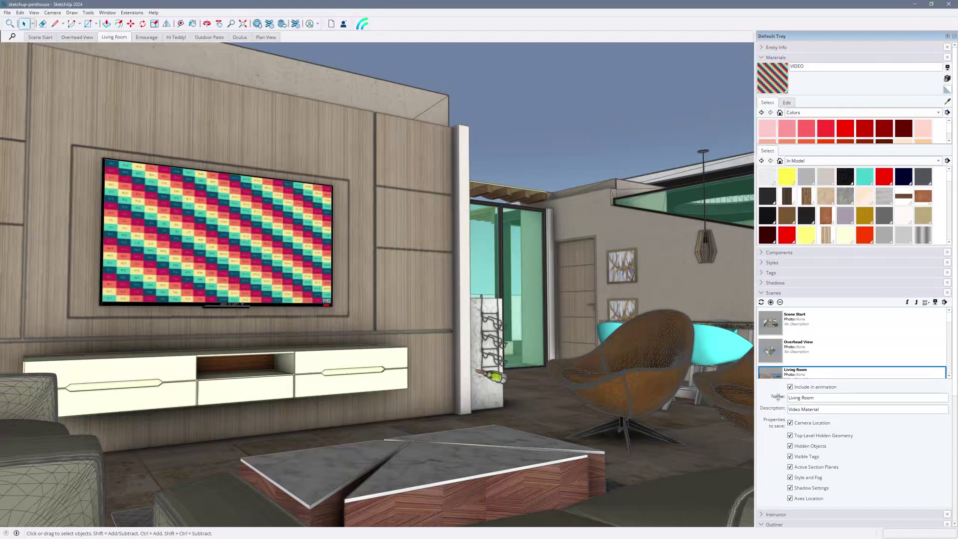
scroll(837, 408, down, 2)
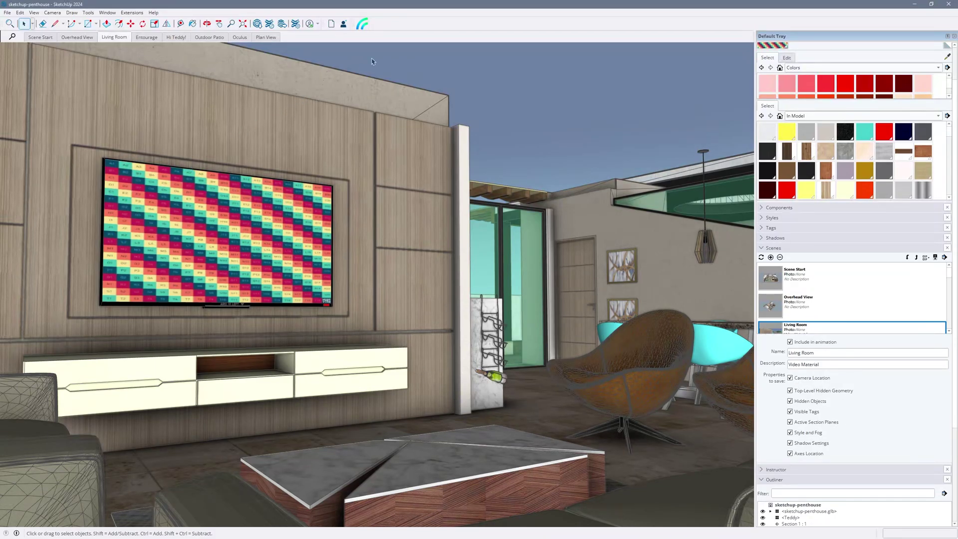
Export the model via Create Foveate Scene and create the new 'sketchup-penthouse' scene after upload.
click(363, 24)
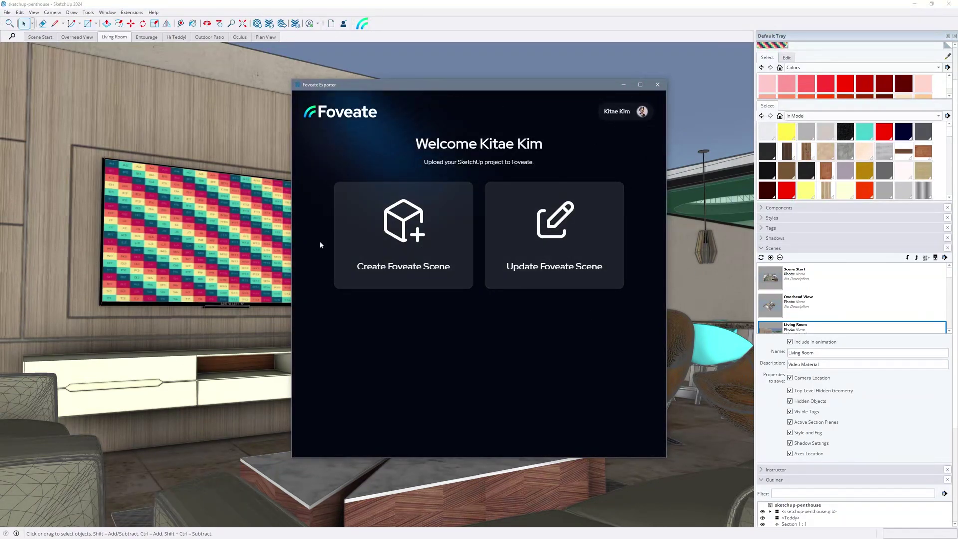
click(447, 235)
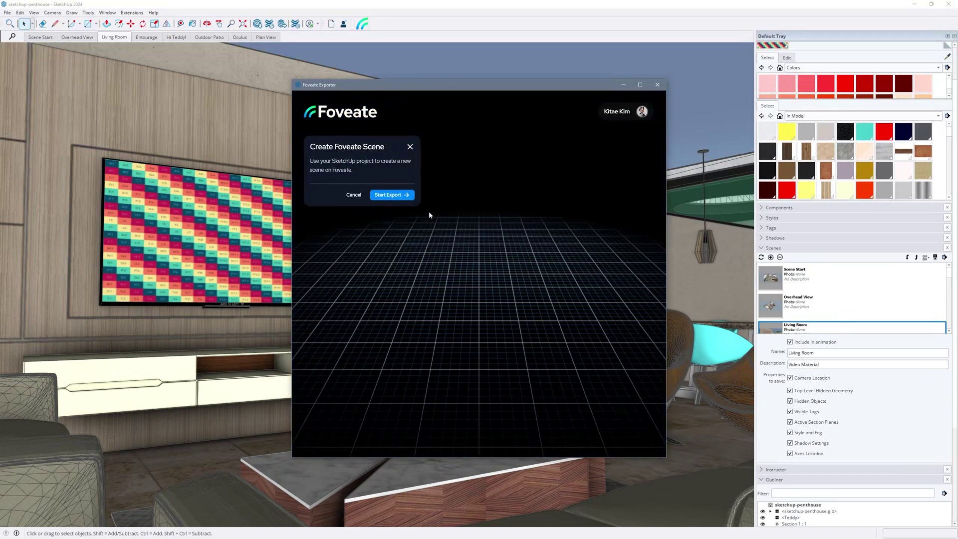
click(394, 195)
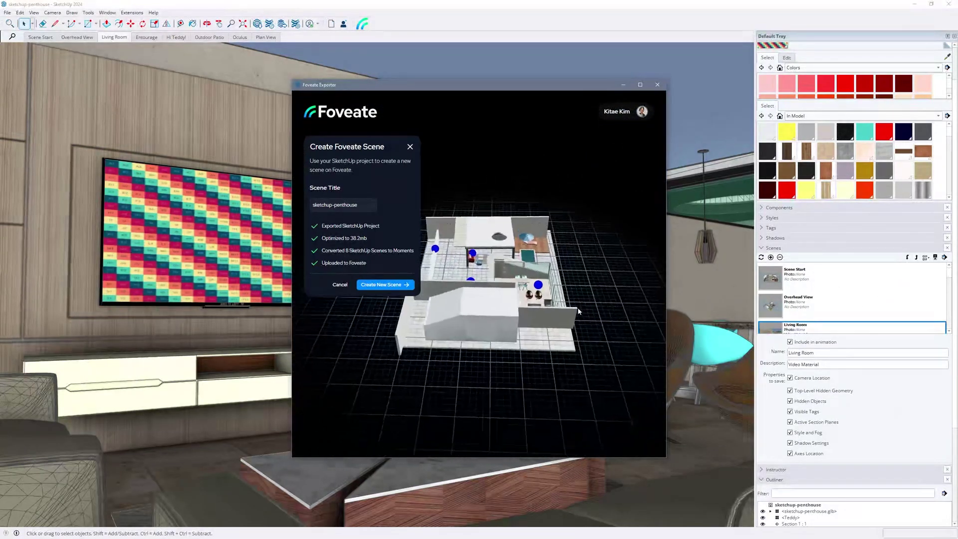
drag(578, 310, 501, 322)
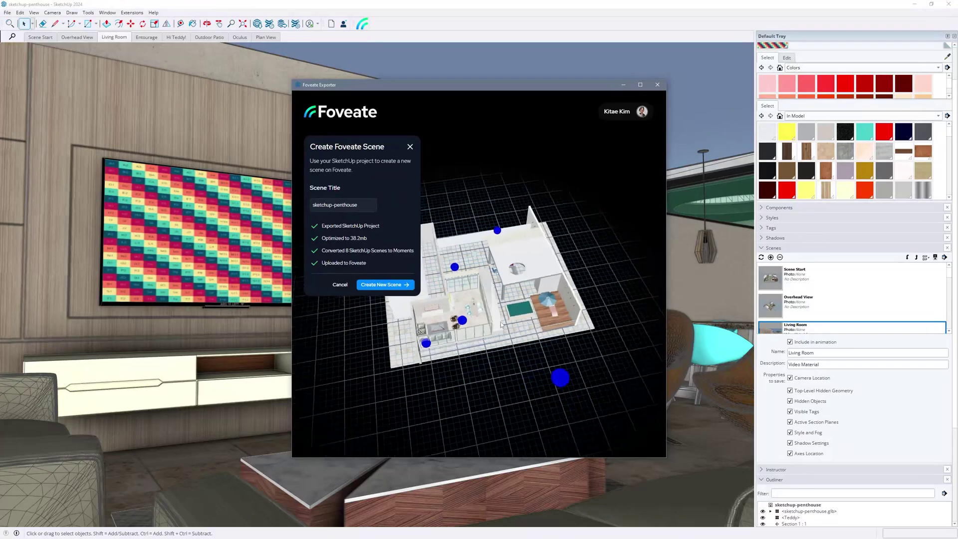
click(385, 285)
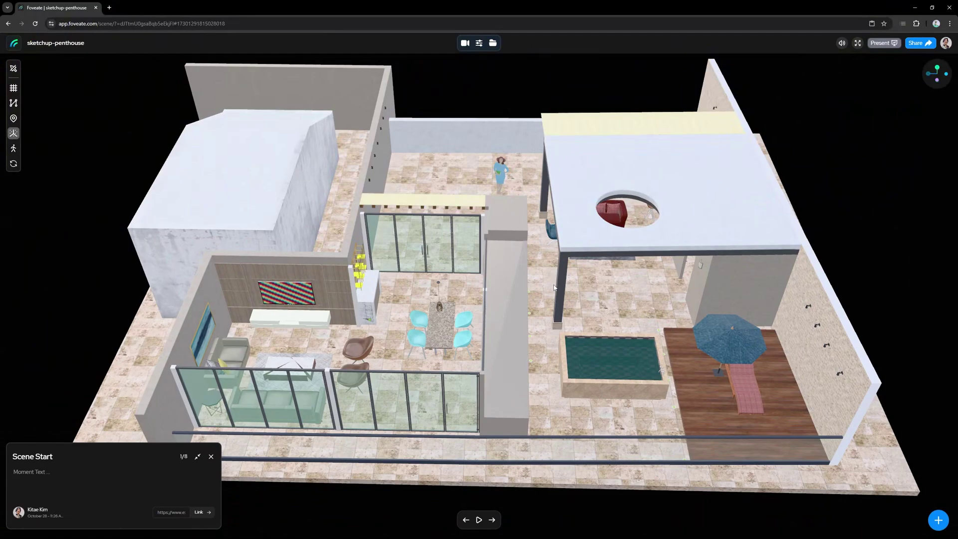
Visit Overhead View, Living Room, Entourage, Hi Teddy!, Outdoor Patio, Oculus, Plan View, then Scene Start.
scroll(501, 295, up, 3)
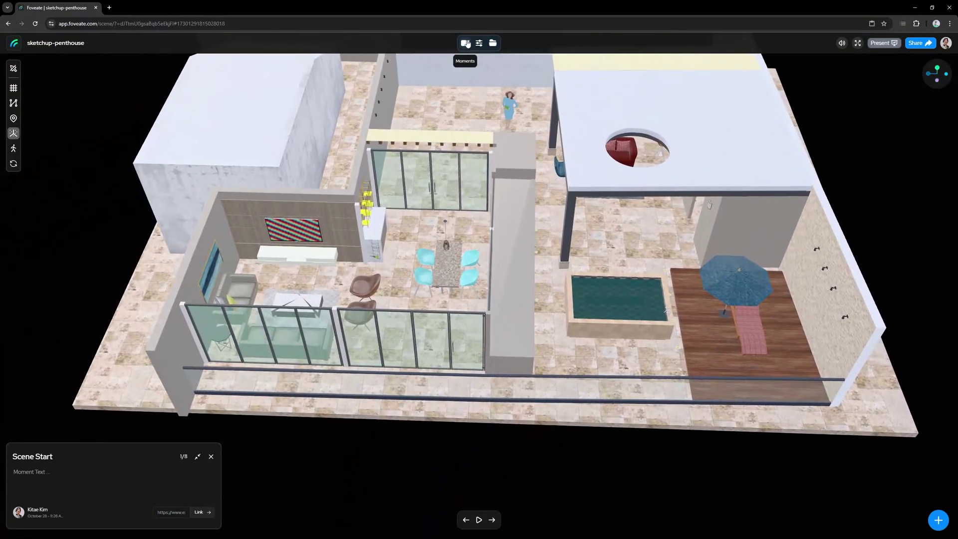
click(465, 44)
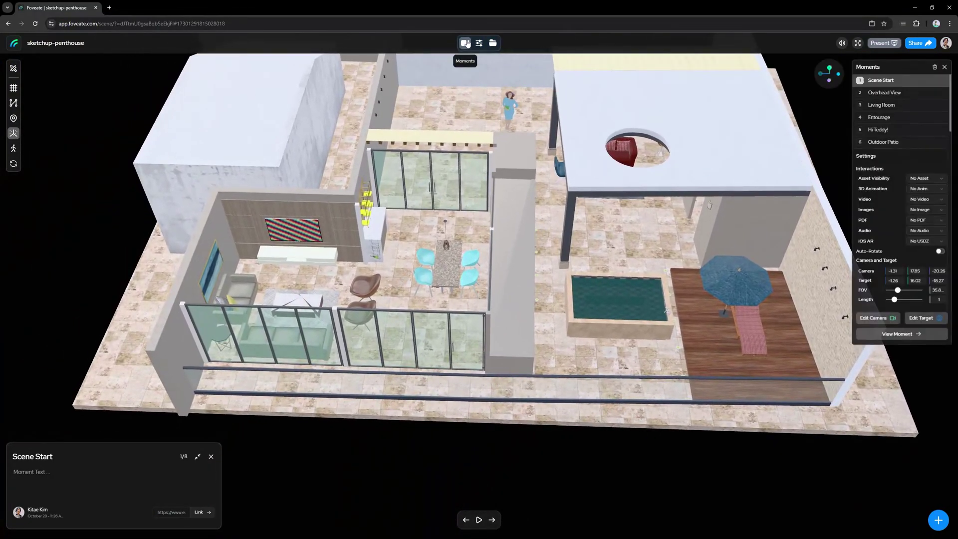
click(901, 93)
click(901, 93)
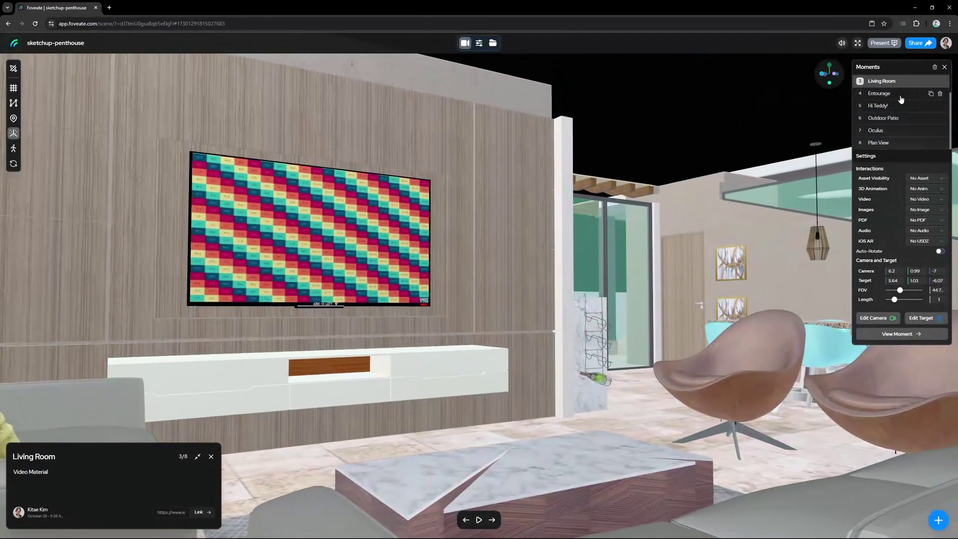
click(901, 98)
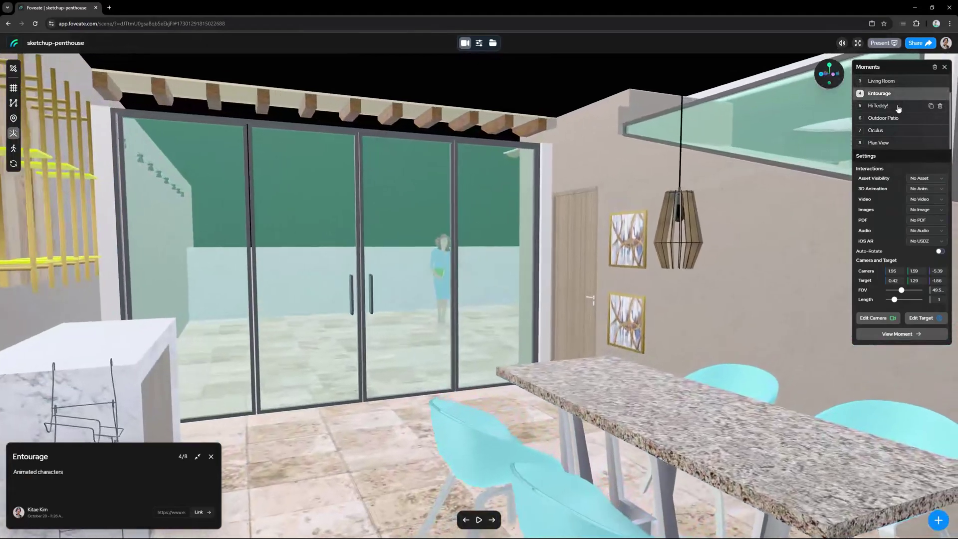
click(898, 107)
click(892, 117)
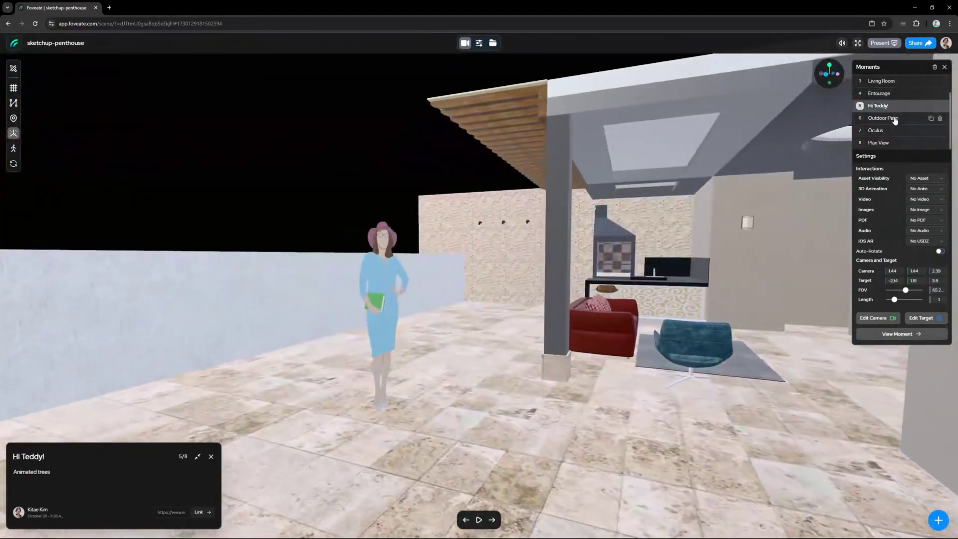
click(887, 130)
click(889, 144)
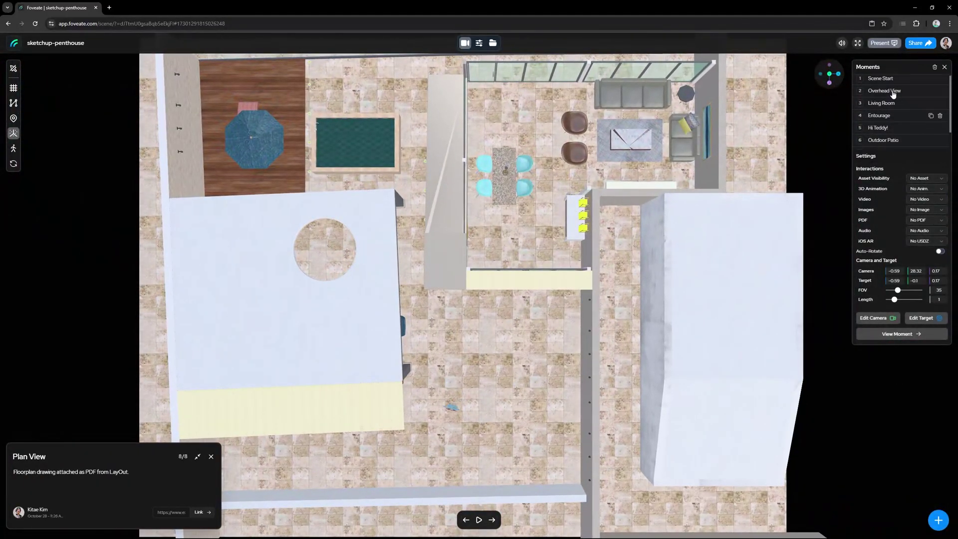
click(893, 79)
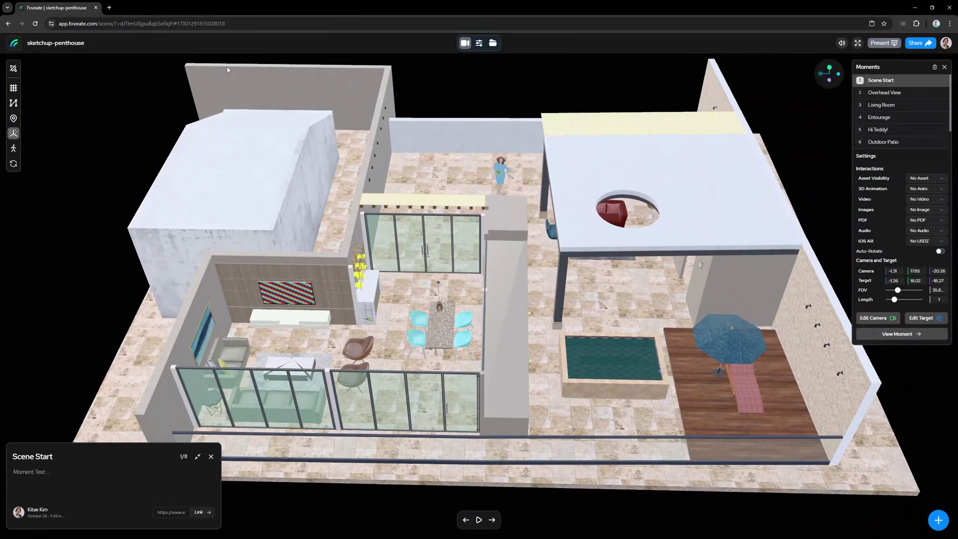
Set the background type to Image Sphere with the Desert Dusk sky, then advance to Overhead View.
click(482, 45)
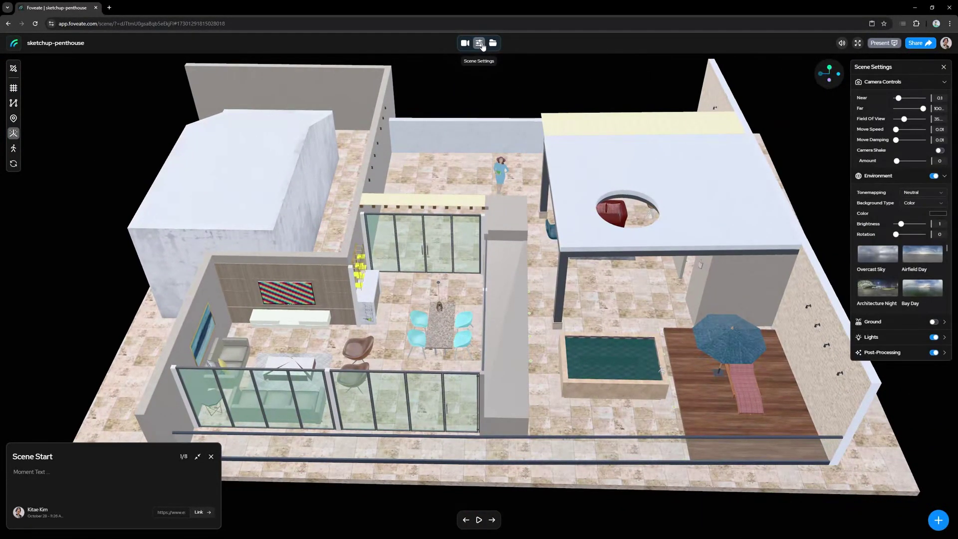
click(938, 203)
click(915, 223)
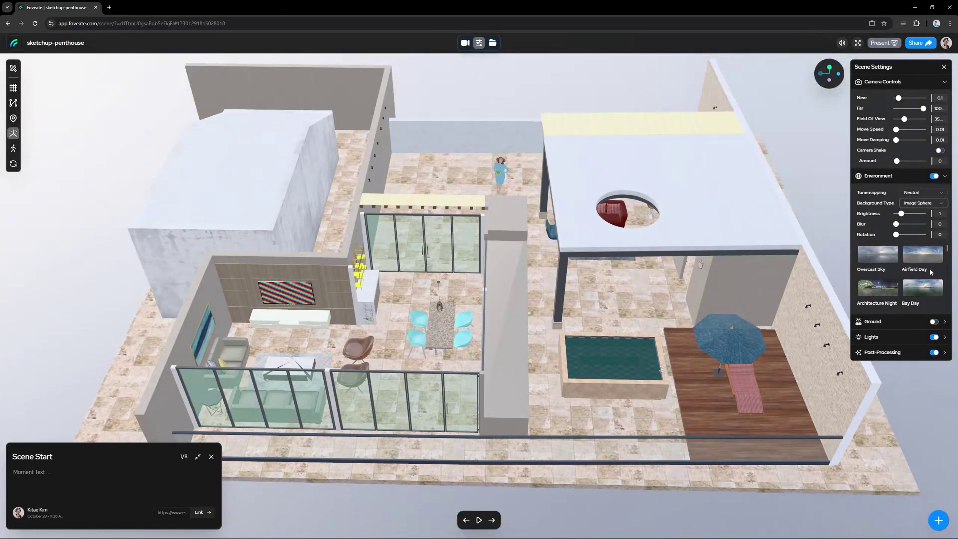
scroll(930, 272, down, 2)
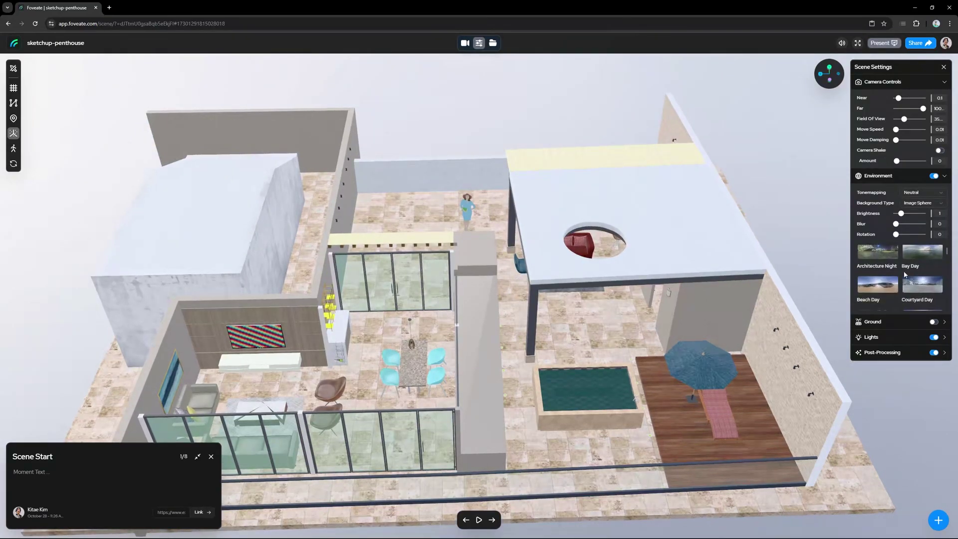
scroll(905, 274, down, 1)
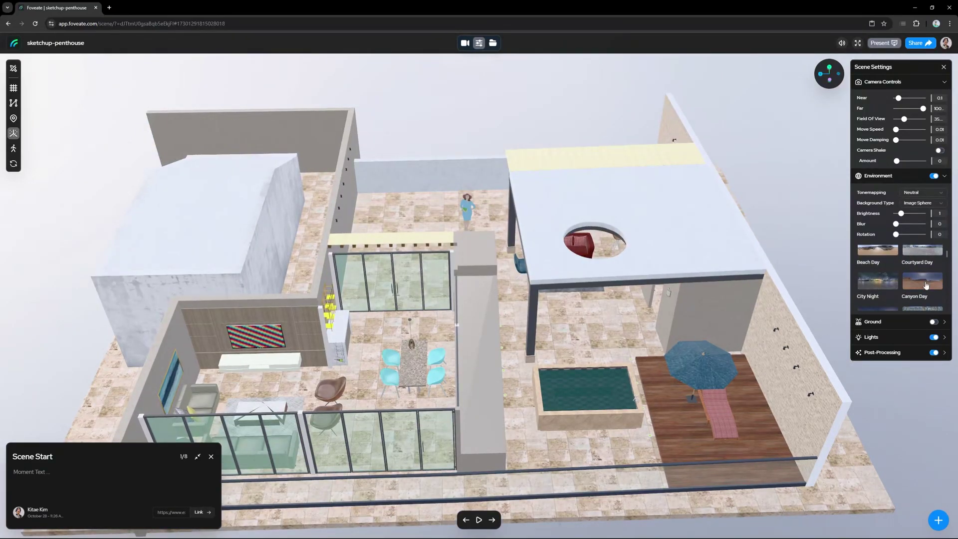
scroll(925, 285, down, 1)
click(877, 277)
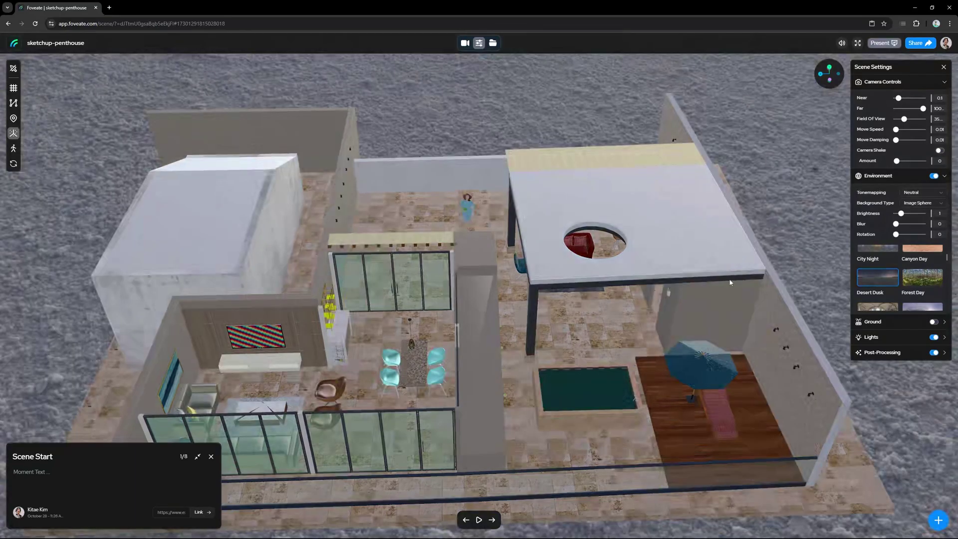
scroll(640, 298, up, 5)
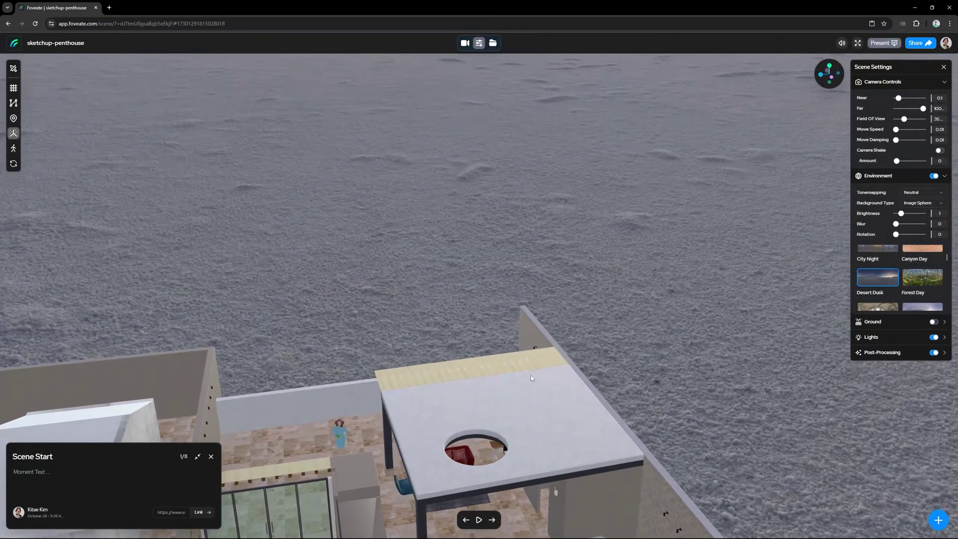
scroll(535, 372, down, 6)
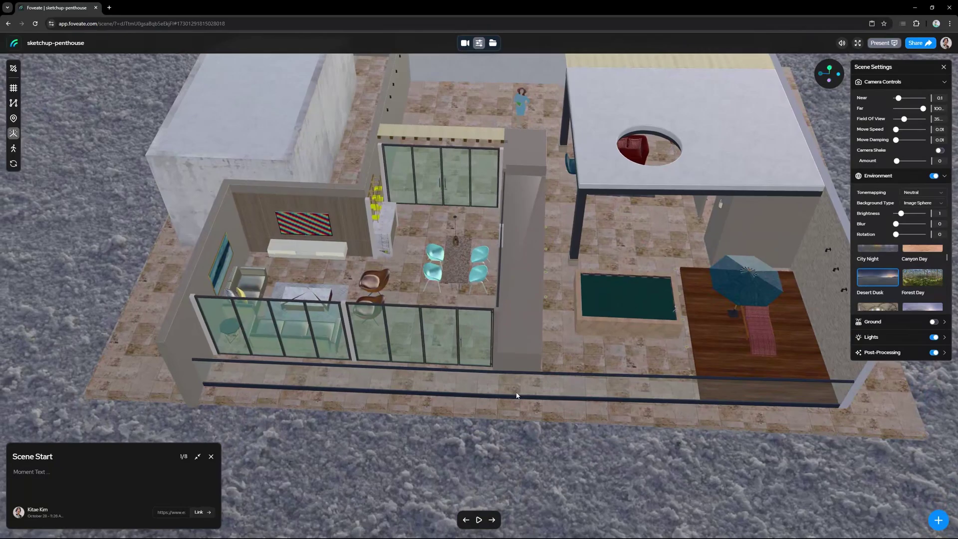
click(491, 519)
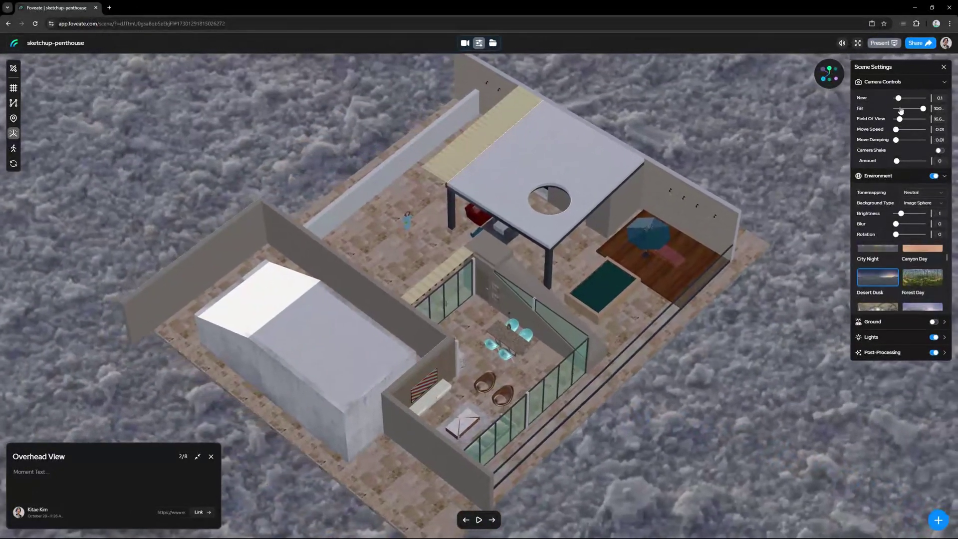
In Share > Editors, add a teammate from the team list with the Editor role.
click(919, 43)
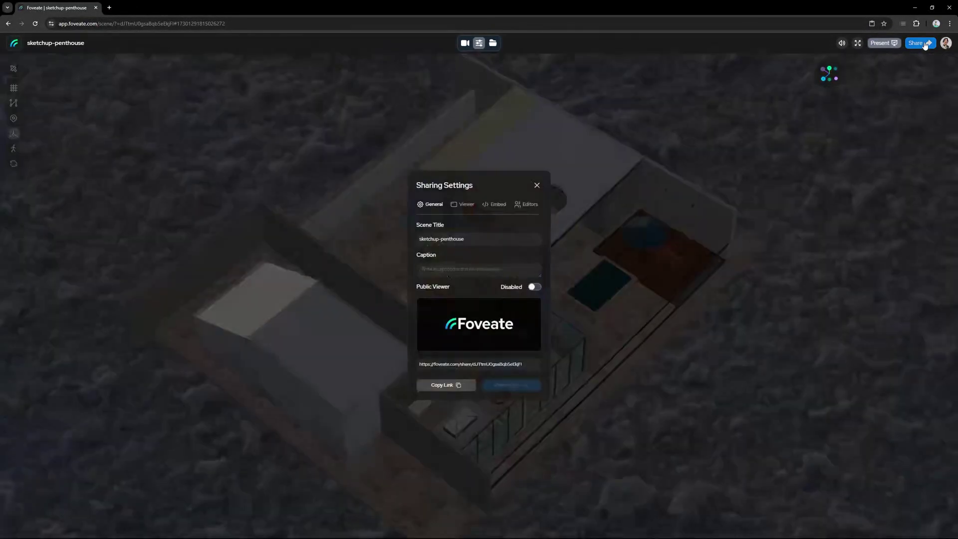
click(534, 209)
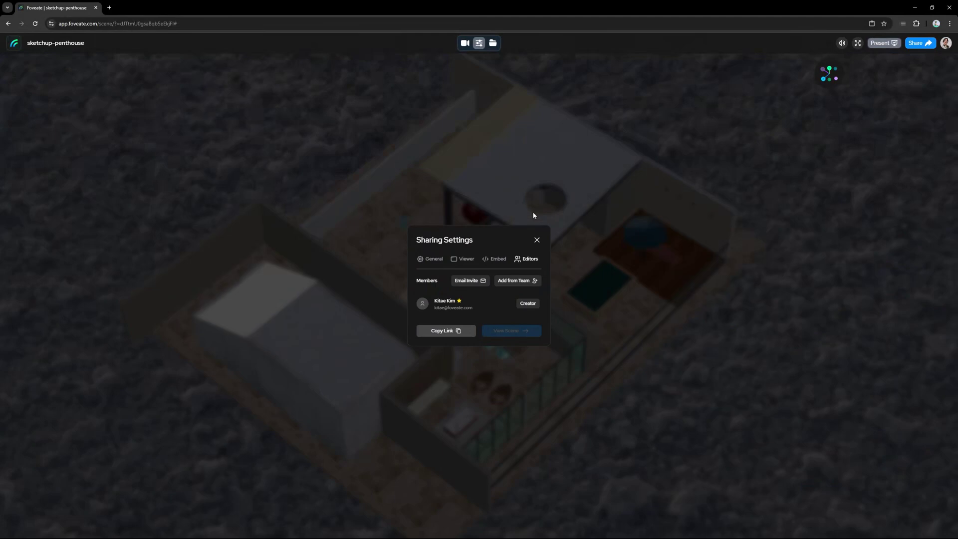
click(532, 281)
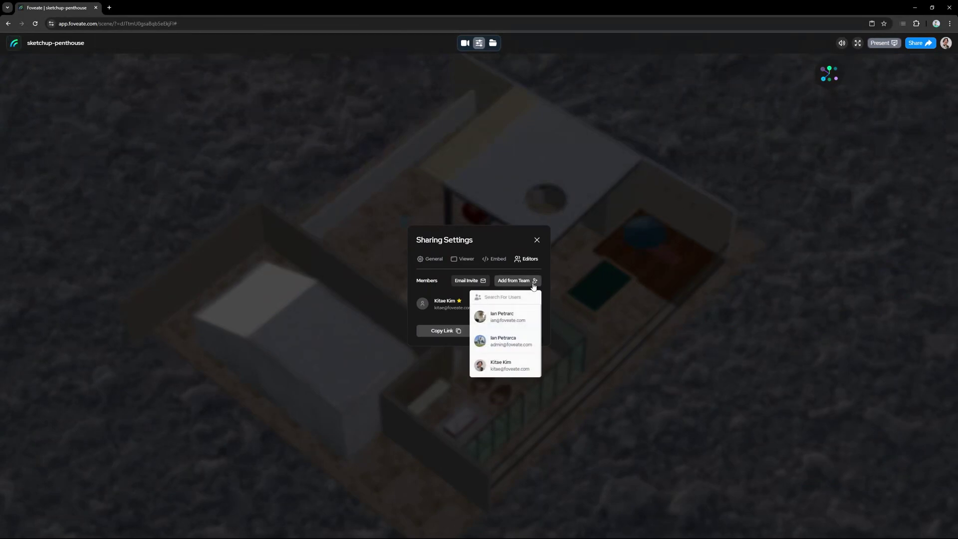
click(528, 319)
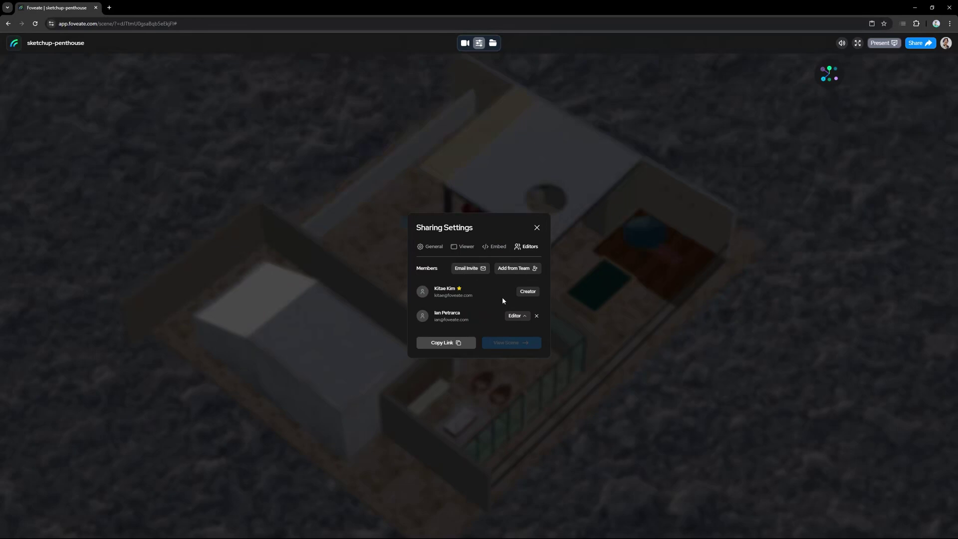
click(513, 316)
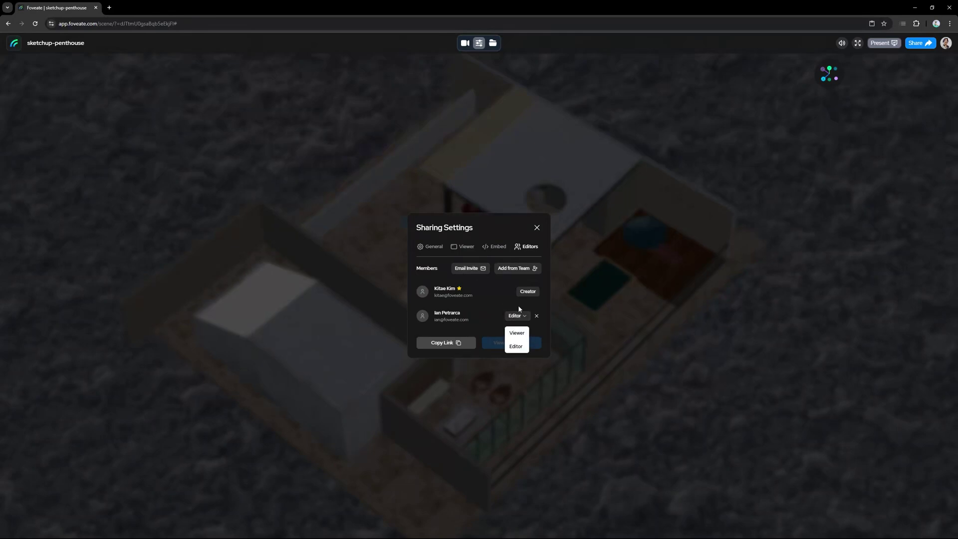
click(517, 315)
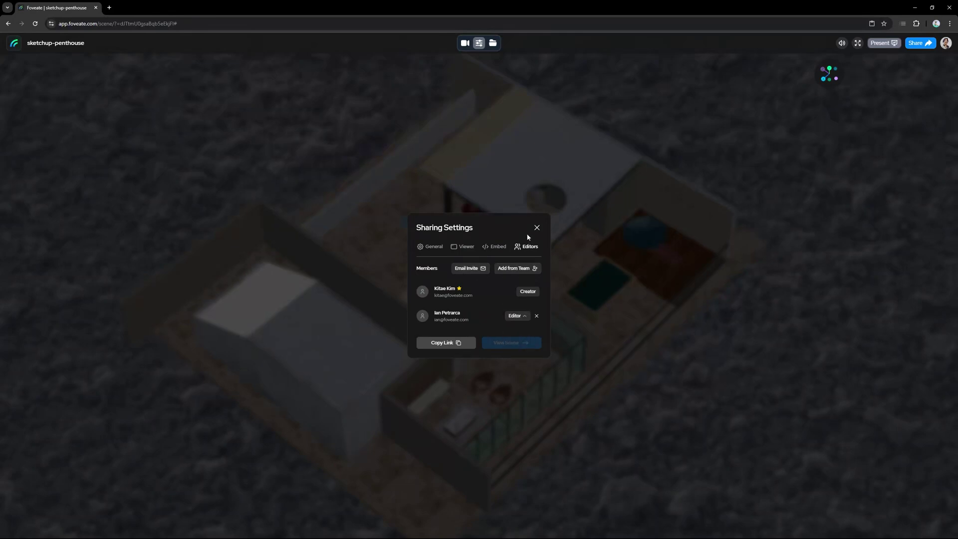
Review the embed code and public viewer options, then close the sharing settings.
click(489, 247)
click(460, 237)
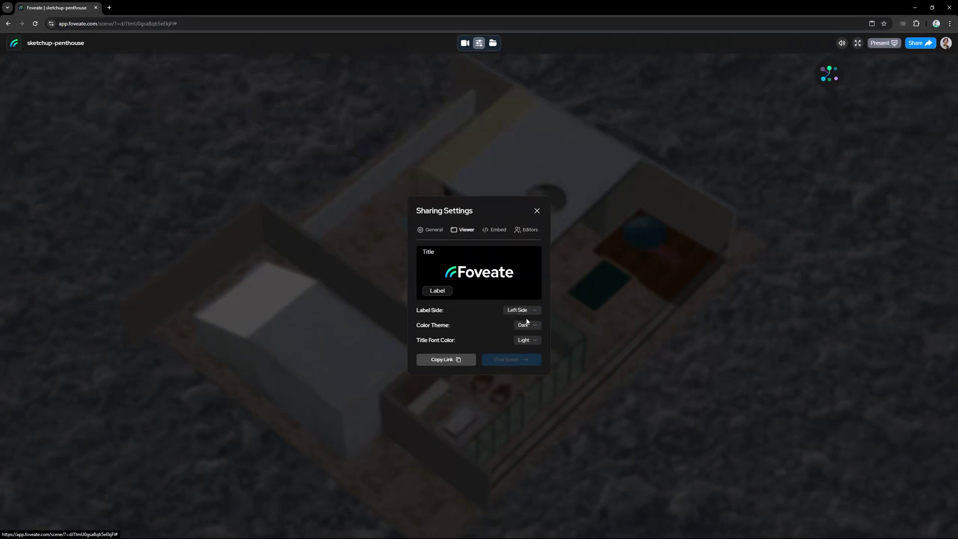
click(435, 231)
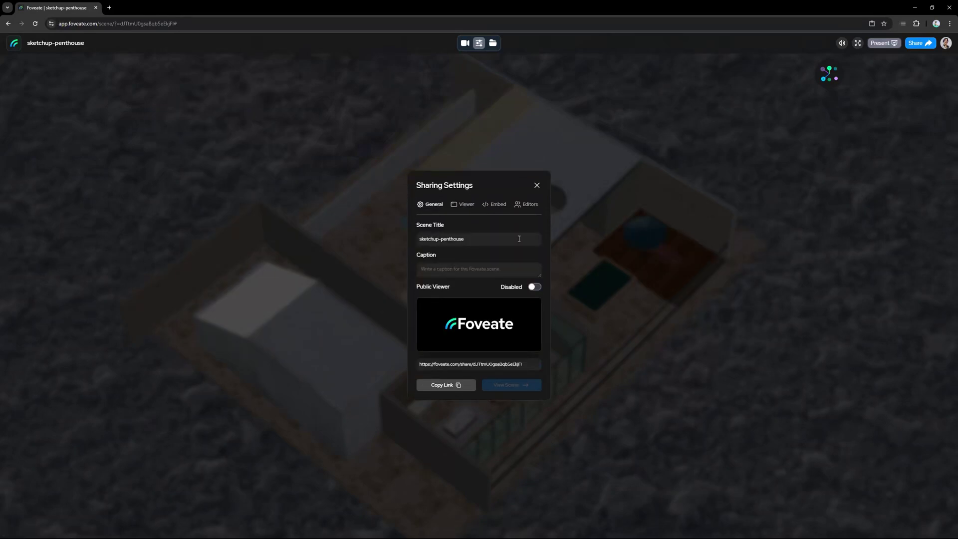
click(537, 187)
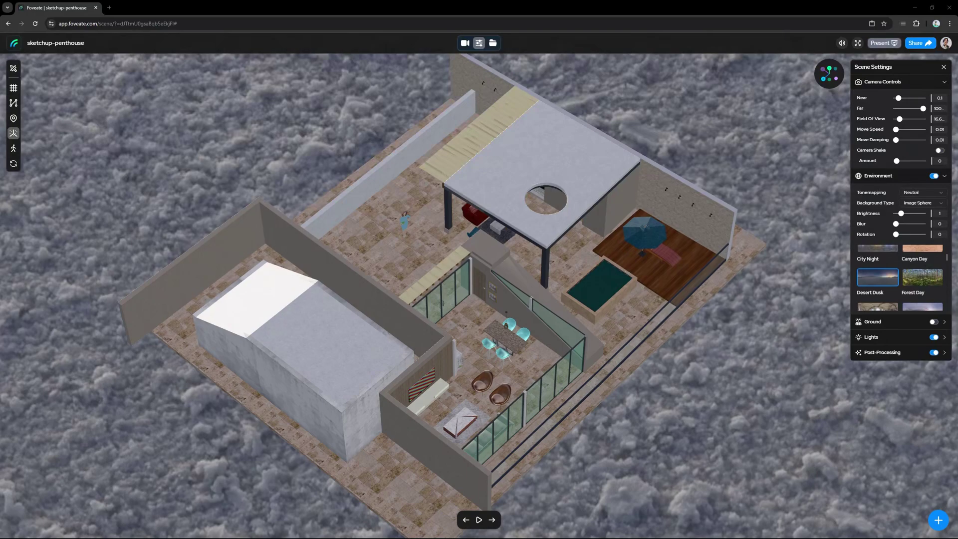
Drag the Enscape render image file onto the Foveate page to upload it.
drag(551, 245, 539, 278)
Hide the Enscape render in the asset list, then advance the tour to Outdoor Patio (6/8).
click(493, 43)
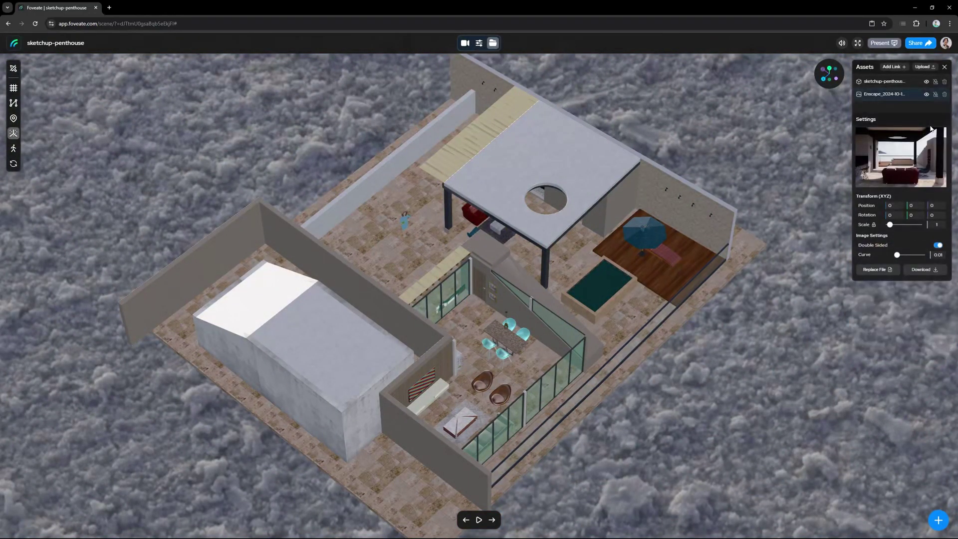
click(926, 94)
click(492, 520)
click(493, 520)
click(492, 520)
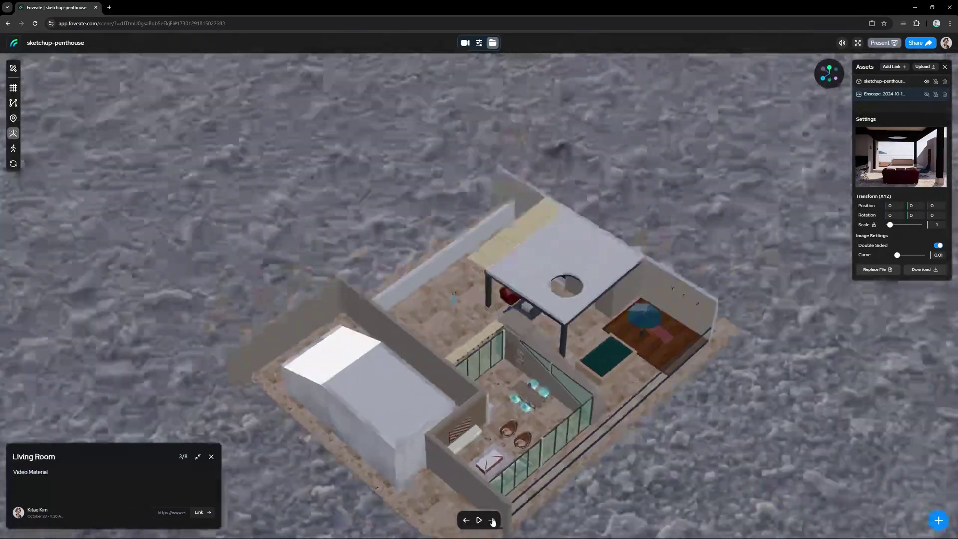
click(492, 520)
click(492, 520)
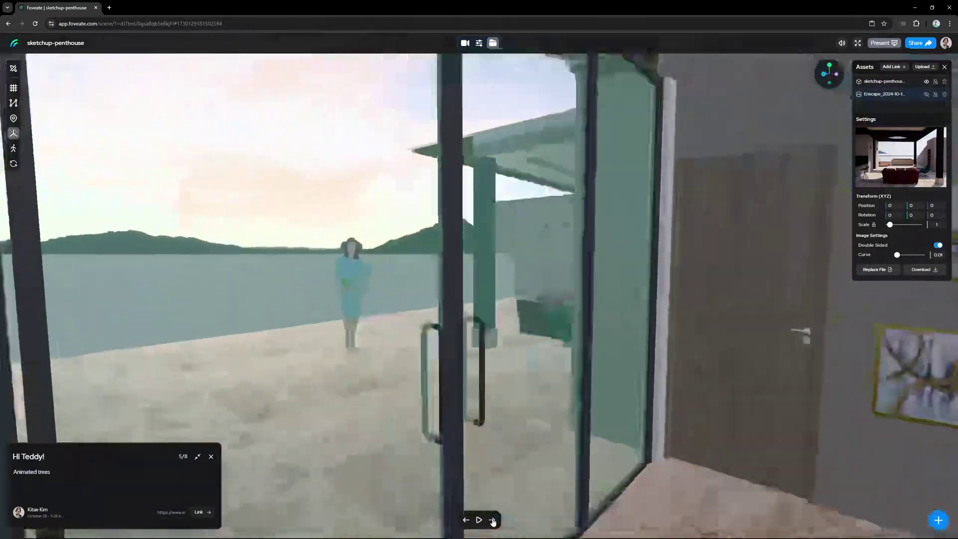
click(492, 520)
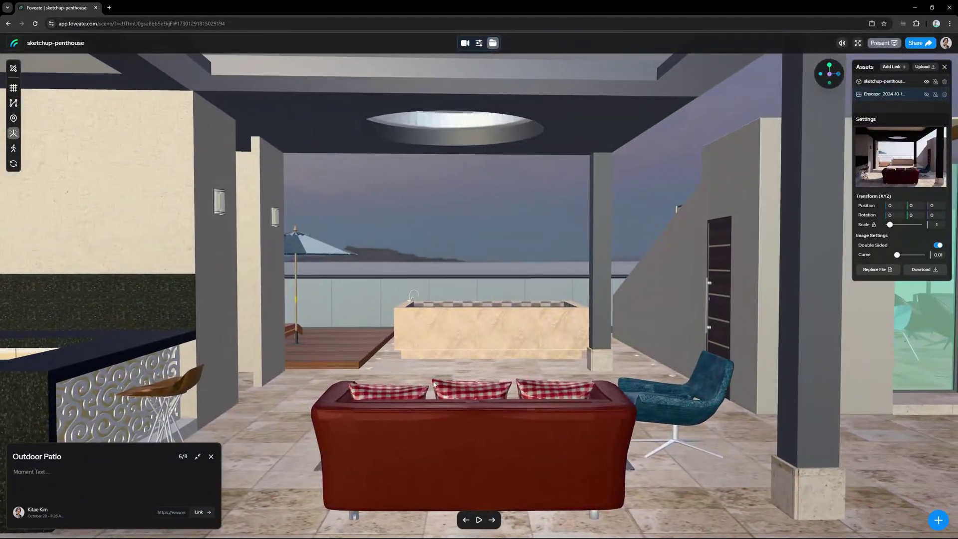
Set the Outdoor Patio moment's image to the Enscape Outdoor Patio jpg and preview it.
click(464, 43)
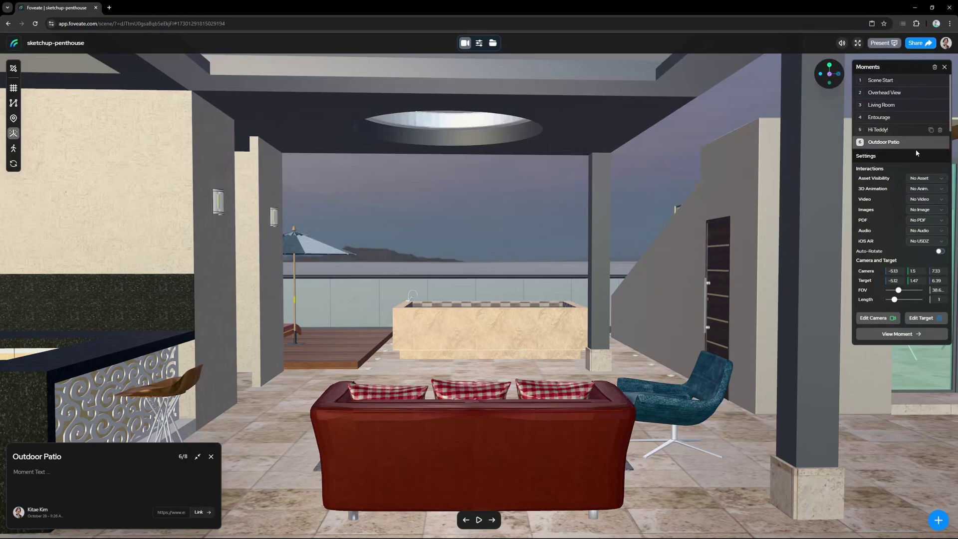
click(927, 210)
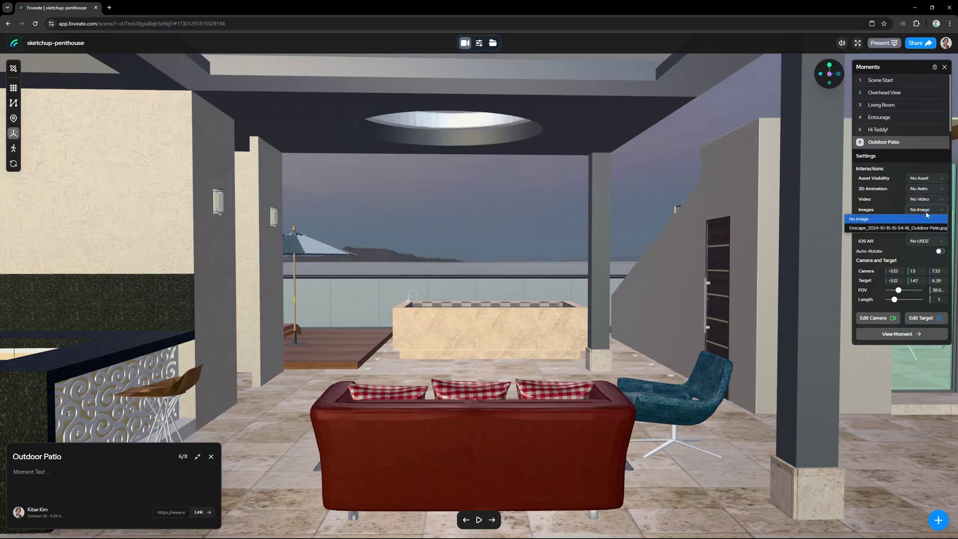
click(923, 228)
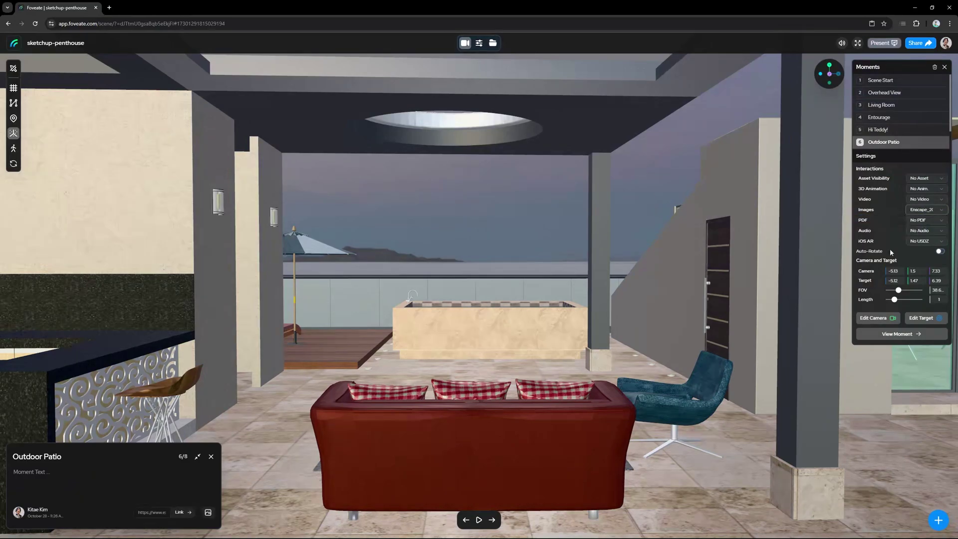
click(208, 513)
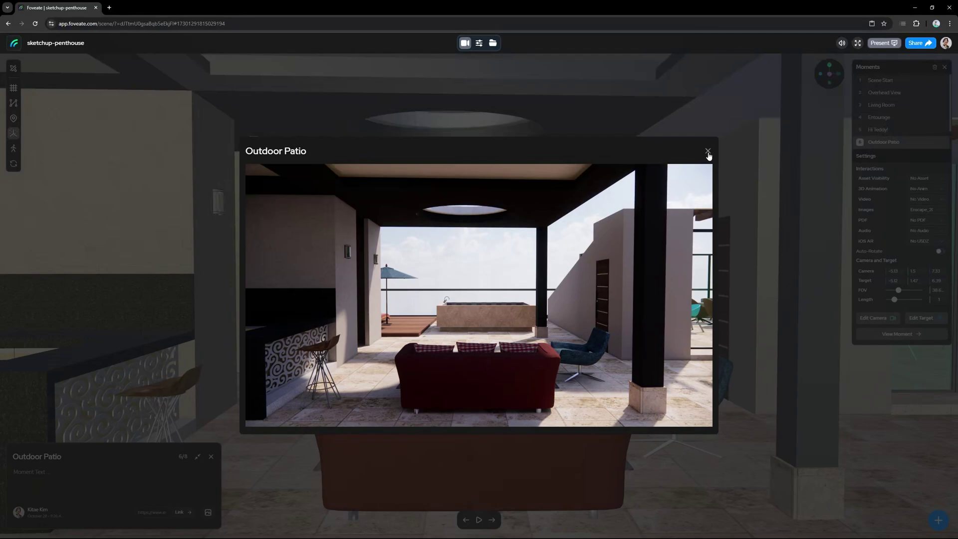
Close the Outdoor Patio image preview and advance the tour to the Plan View moment.
click(708, 151)
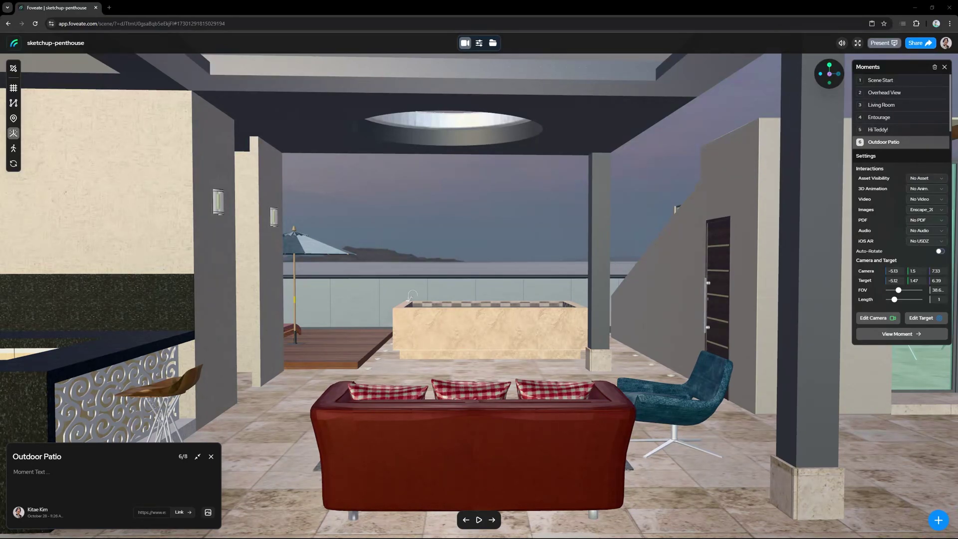
click(495, 518)
click(494, 519)
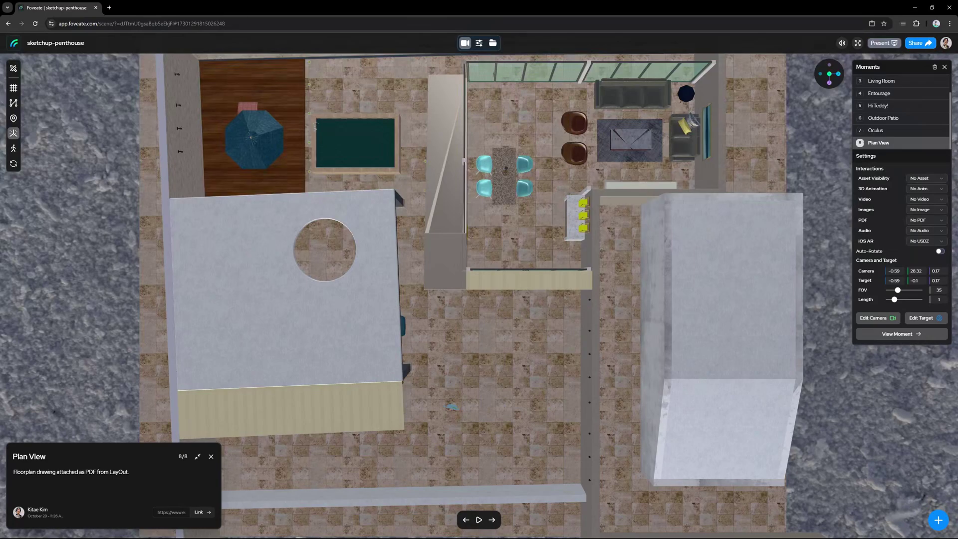
Upload sketchup-penthouse-floorplan.pdf, attach it to the Plan View moment, and open it.
drag(406, 536, 509, 325)
click(917, 221)
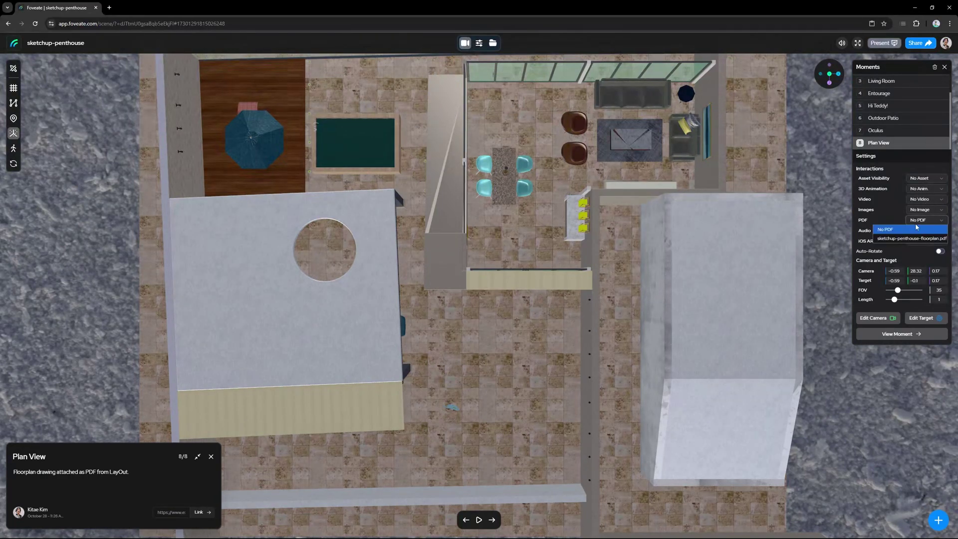
click(914, 239)
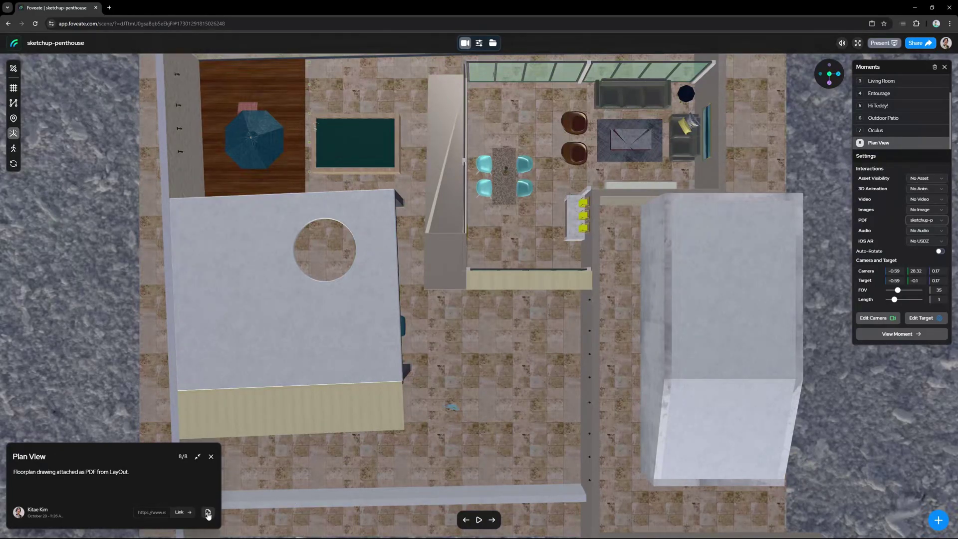
click(207, 513)
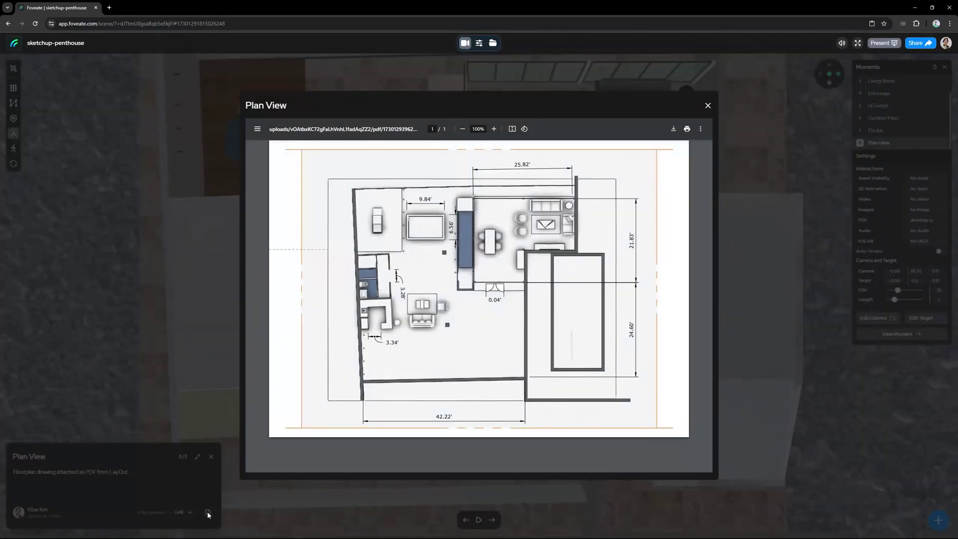
Close the floorplan PDF, return to Scene Start, and show the Post-Processing scene settings.
click(708, 106)
click(491, 519)
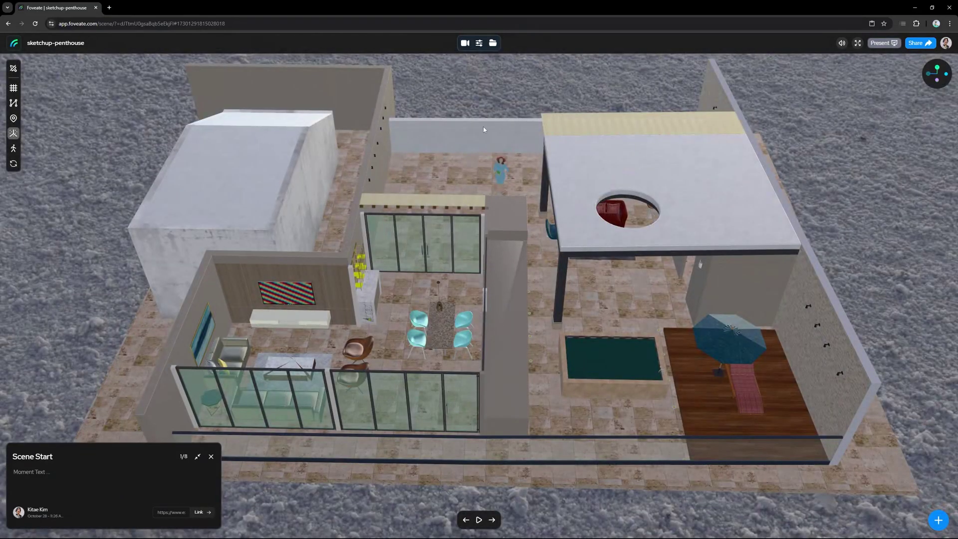
click(479, 43)
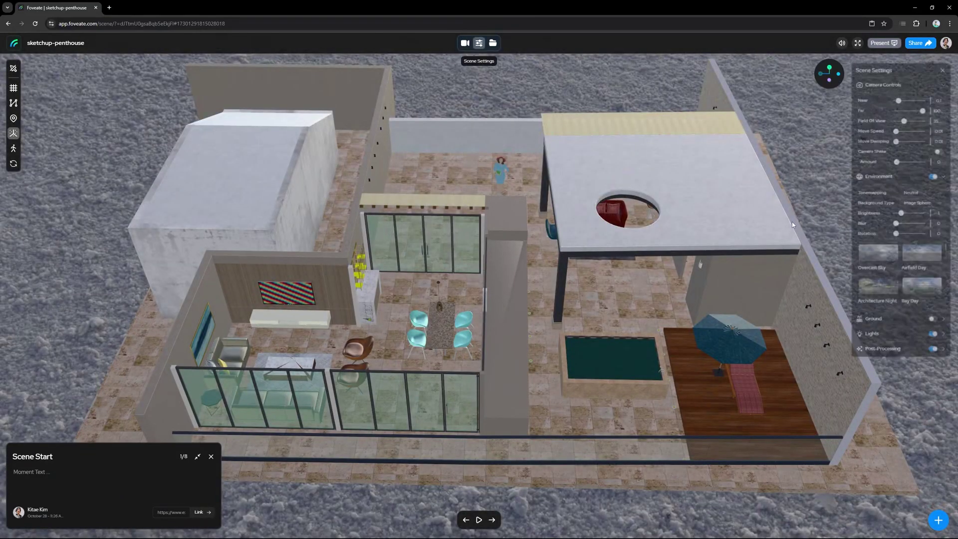
click(882, 353)
click(873, 178)
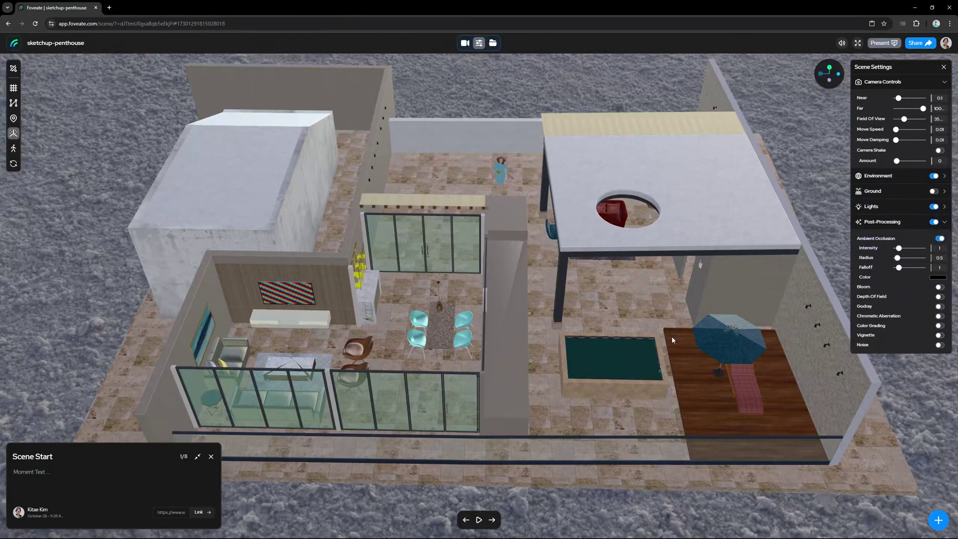
mouse_move(617, 328)
mouse_down()
mouse_move(641, 304)
mouse_move(605, 334)
mouse_up()
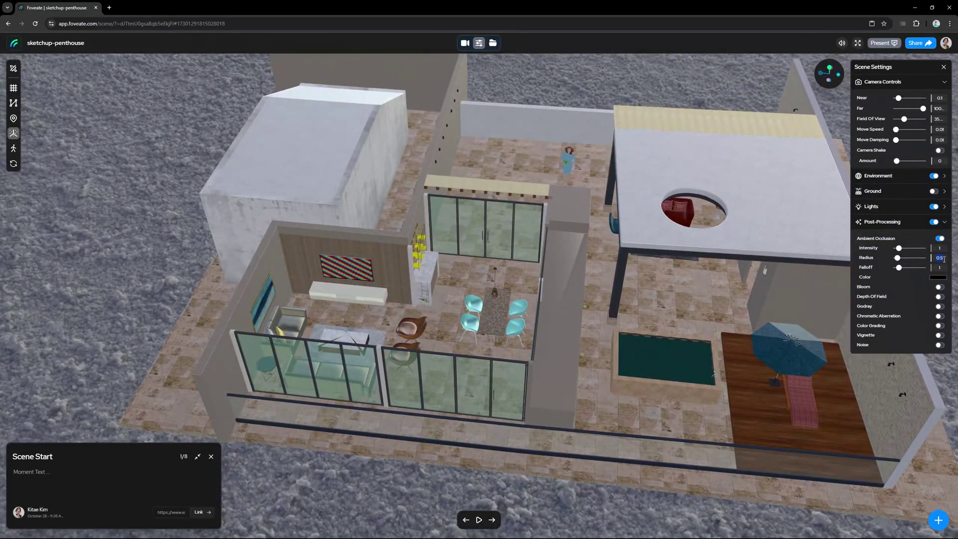
Set Ambient Occlusion radius to 32 and intensity to 5, re-entering the falloff value.
text(32)
double_click(940, 248)
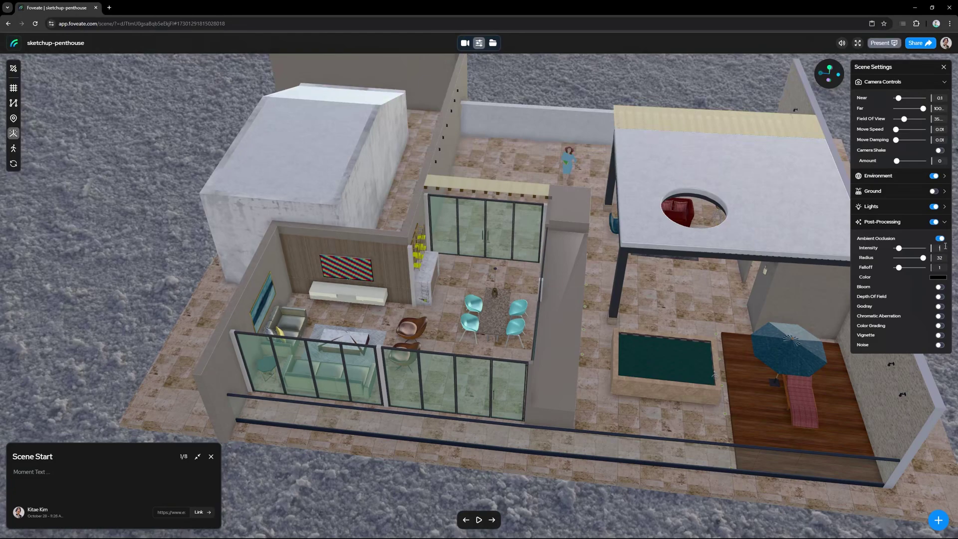
text(5)
double_click(939, 268)
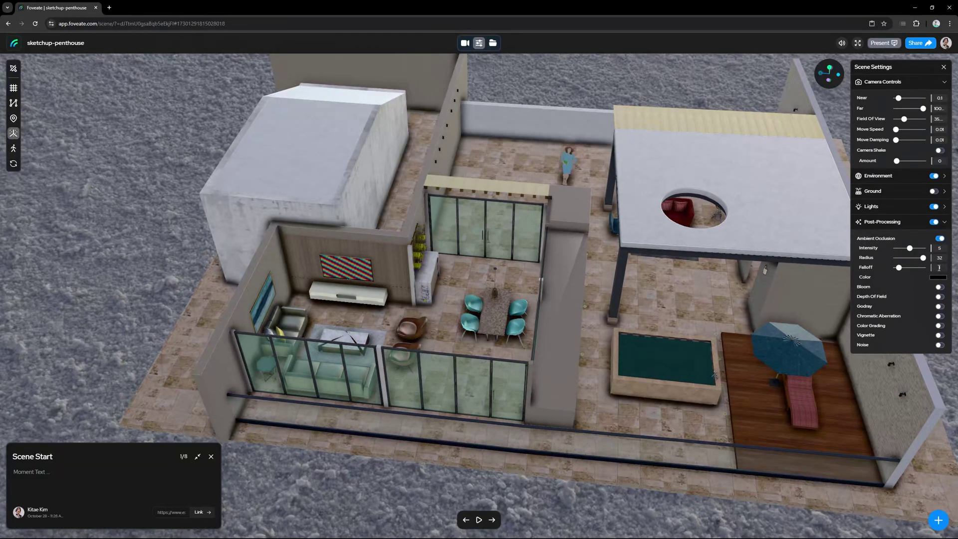
text(0.368)
key(BackSpace)
key(BackSpace)
text(13)
key(BackSpace)
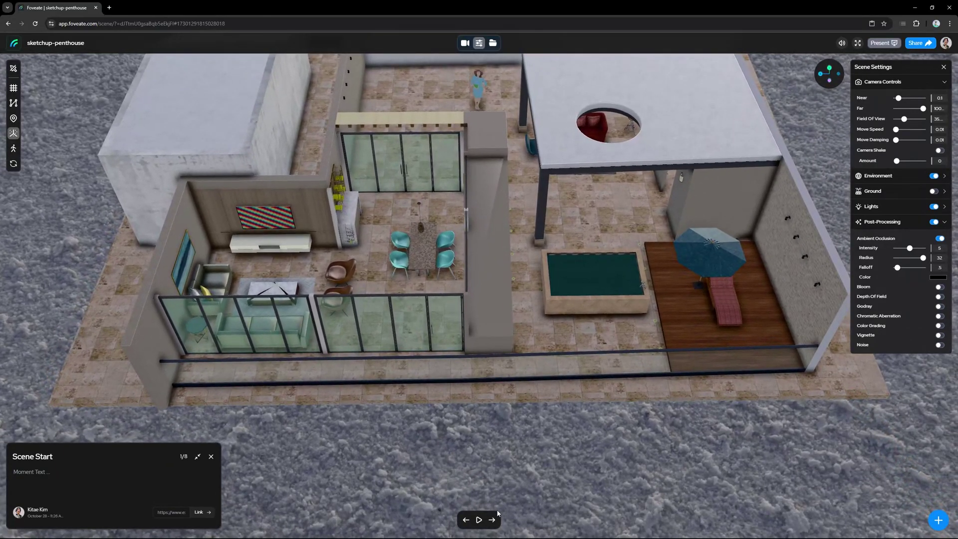
At the Overhead View moment, turn on Bloom and raise its threshold.
click(492, 520)
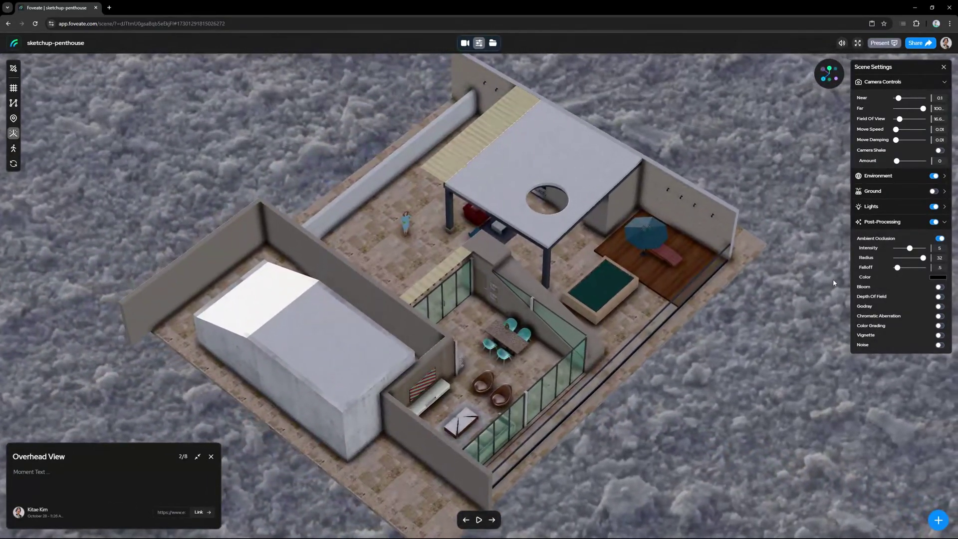
click(939, 287)
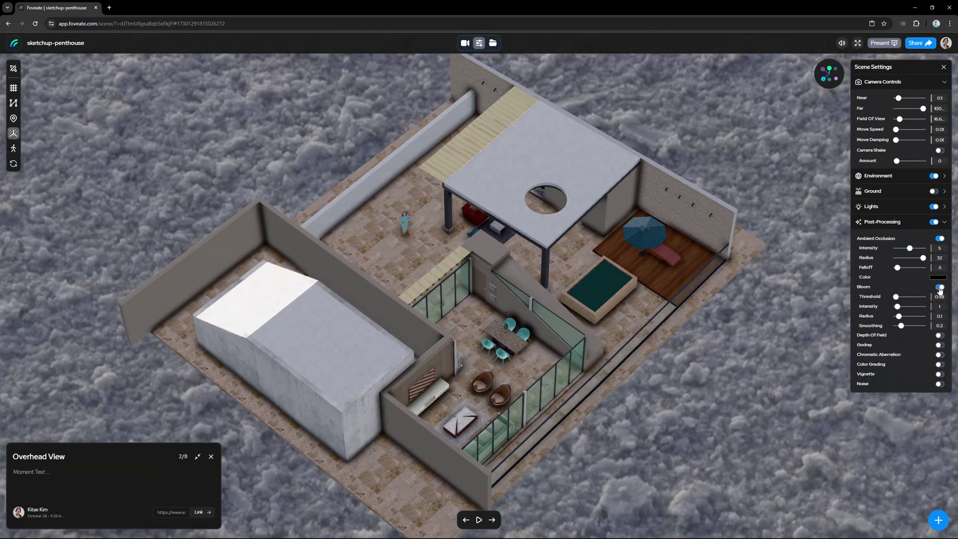
drag(896, 297, 905, 308)
scroll(533, 262, up, 5)
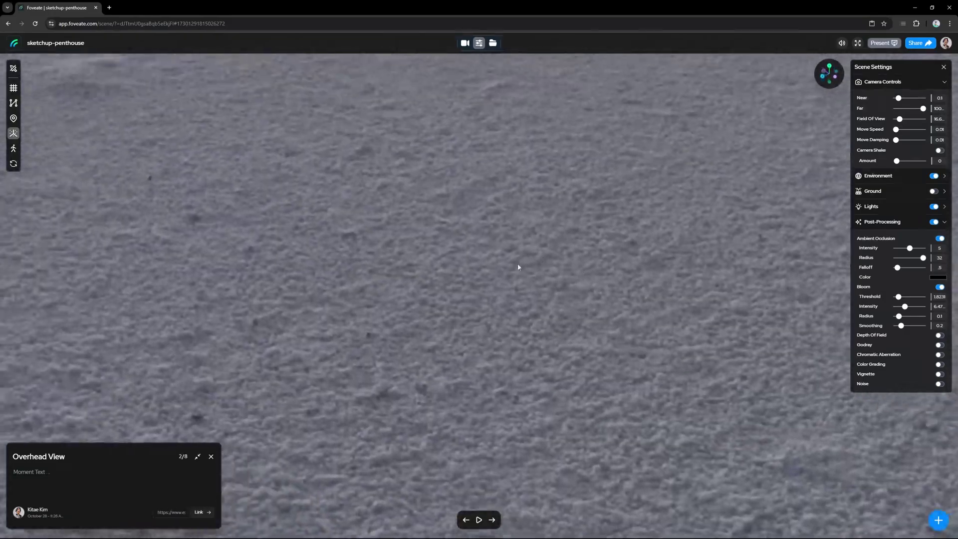
Advance to the Entourage moment, turn on Vignette, and play the tour automatically.
key(Right)
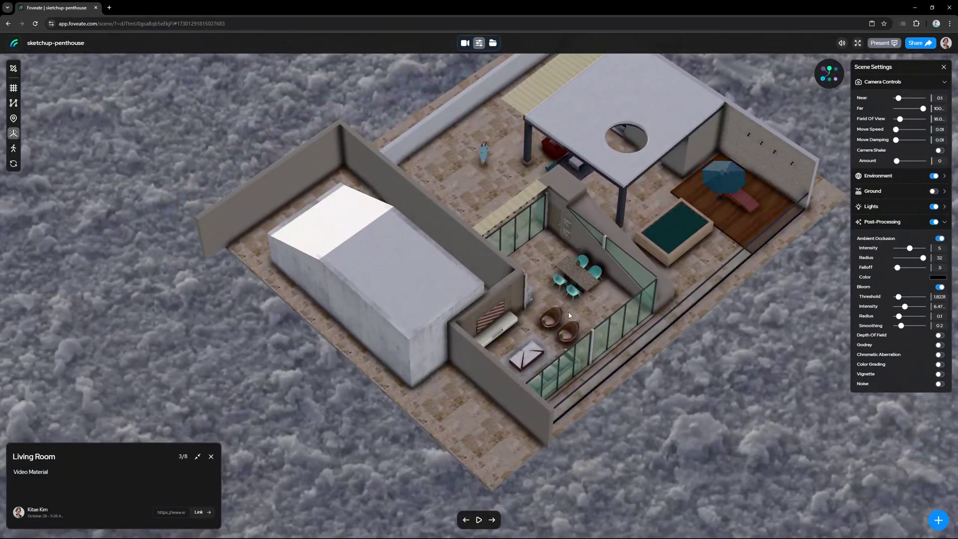
key(Right)
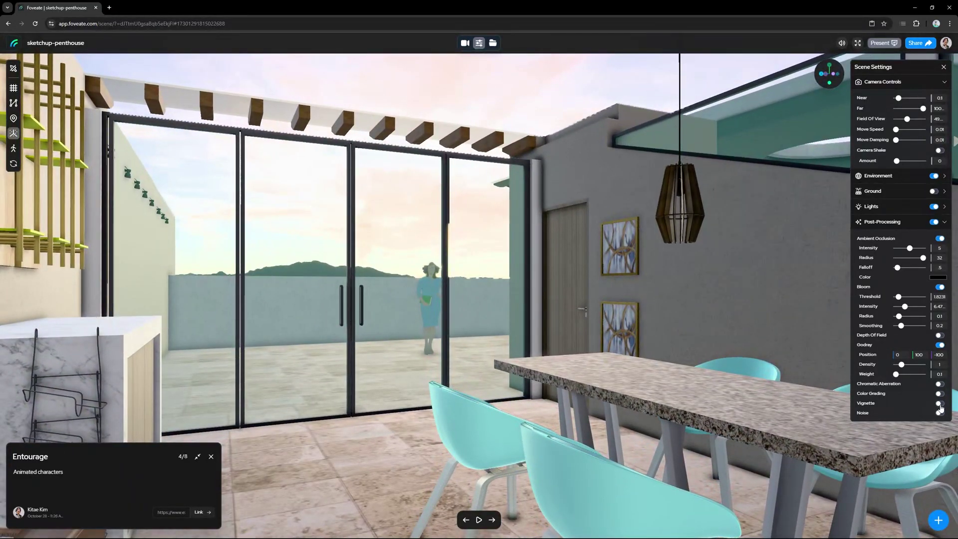
click(939, 403)
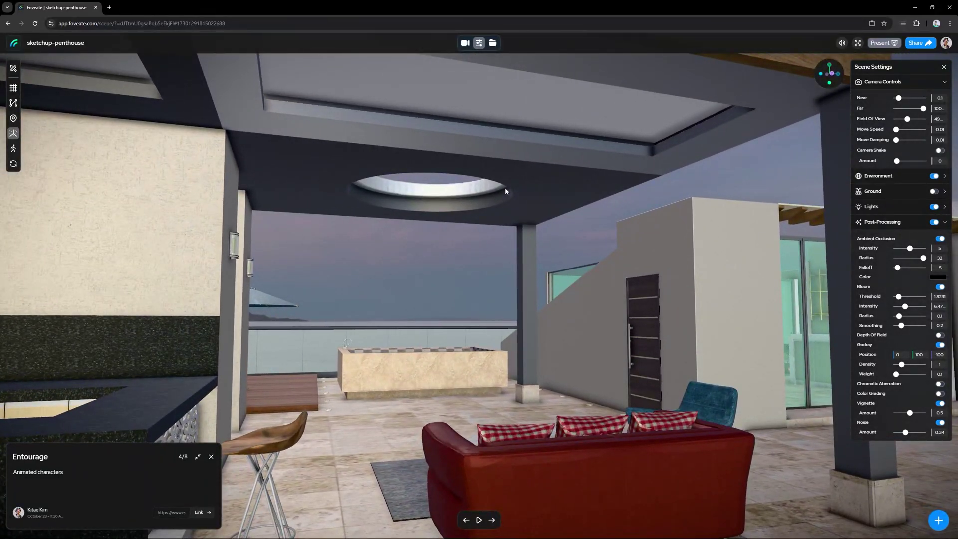
key(space)
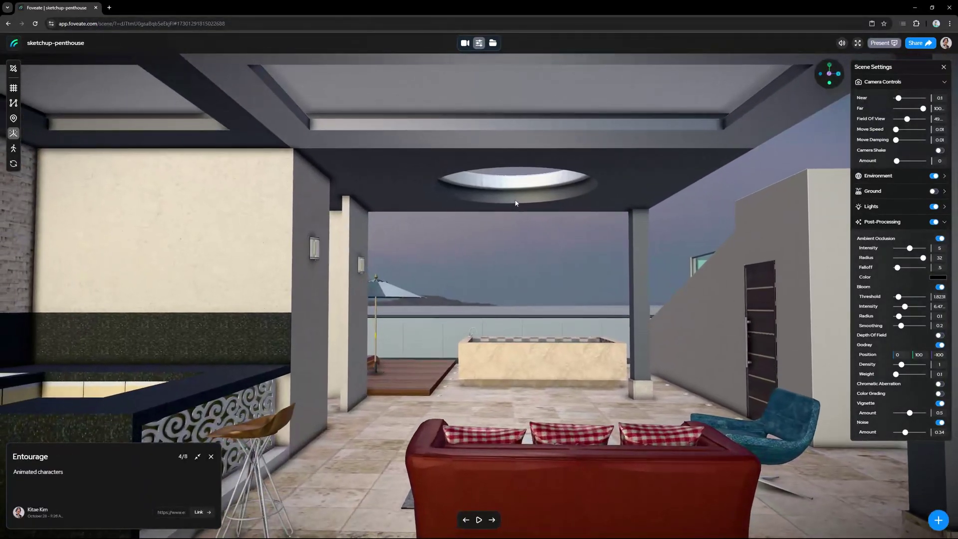